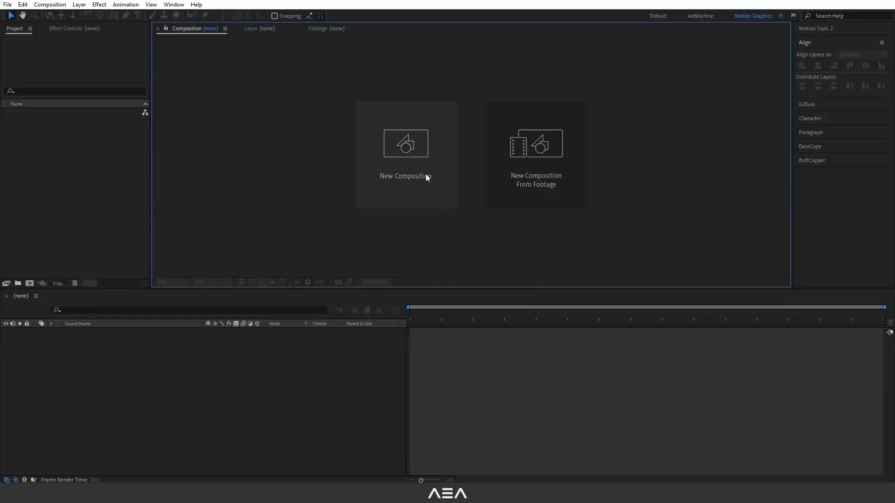
- Create the 'Snow Text Reveal' composition, 1920×1080, 24 fps, 10 seconds, with a 0060FF blue background
{"action": "left_click", "coordinate": [426, 174]}
{"action": "type", "text": "Snow Text Reveal"}
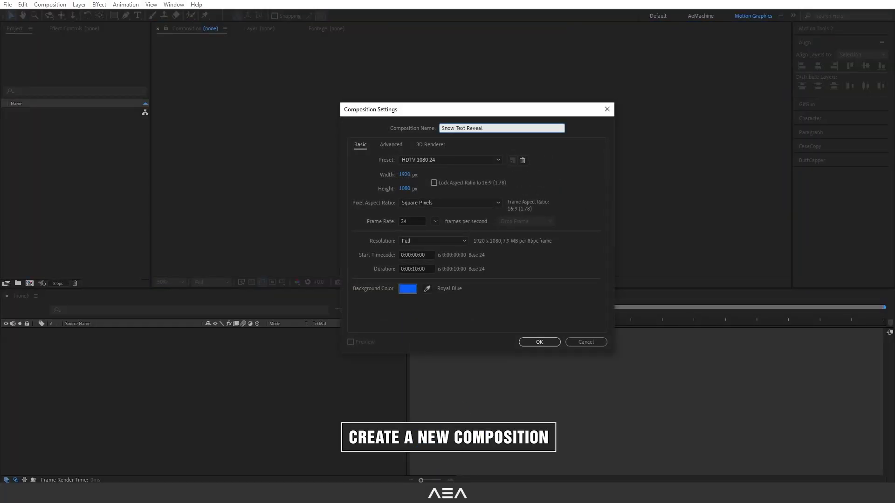
{"action": "left_click", "coordinate": [409, 290]}
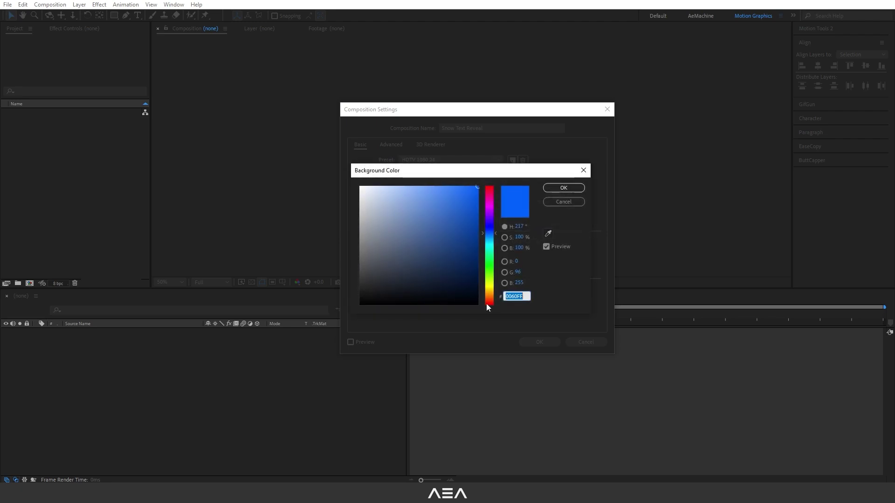
{"action": "left_click", "coordinate": [558, 189]}
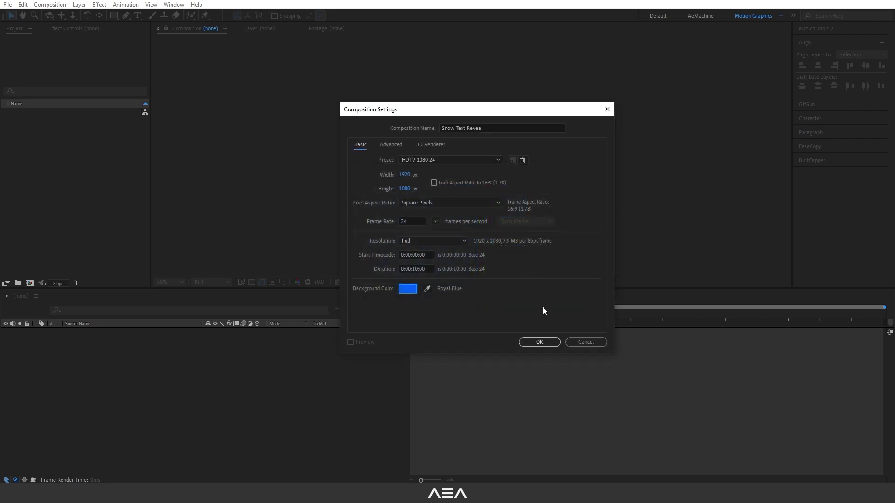
{"action": "left_click", "coordinate": [538, 343]}
- Add a text layer reading SNOW to the composition
{"action": "right_click", "coordinate": [170, 363]}
{"action": "mouse_move", "coordinate": [194, 364]}
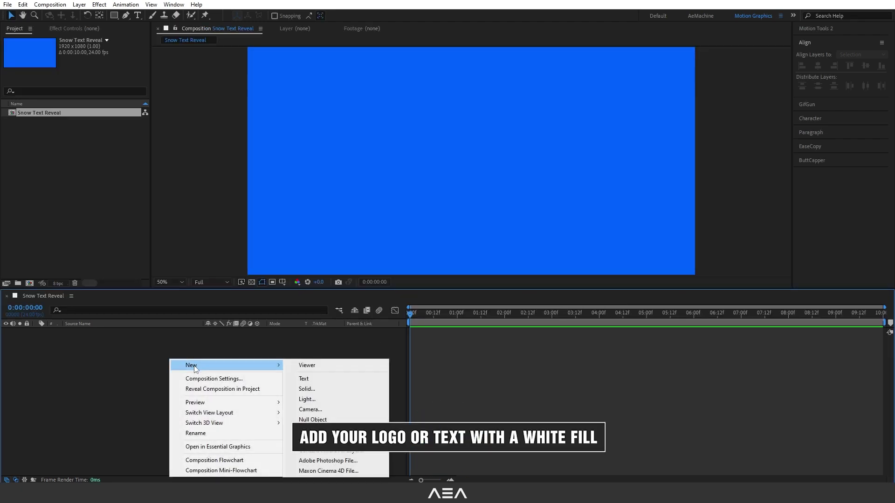
{"action": "left_click", "coordinate": [300, 378]}
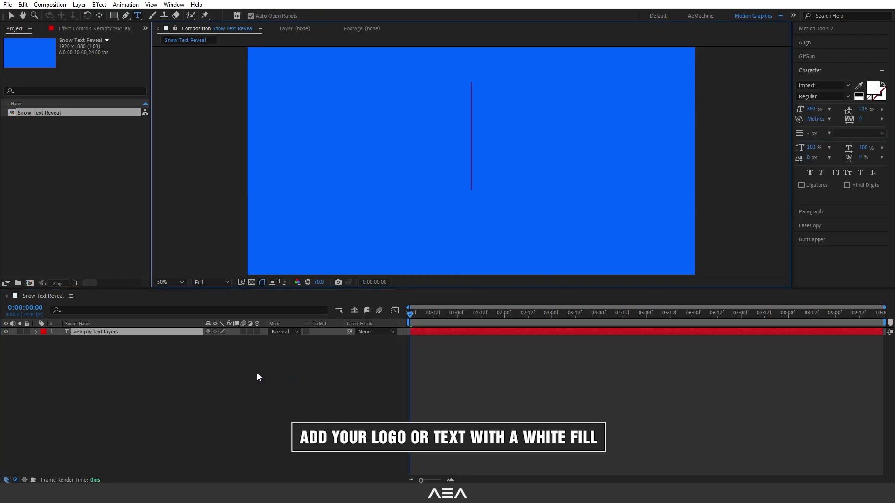
{"action": "type", "text": "SNOW"}
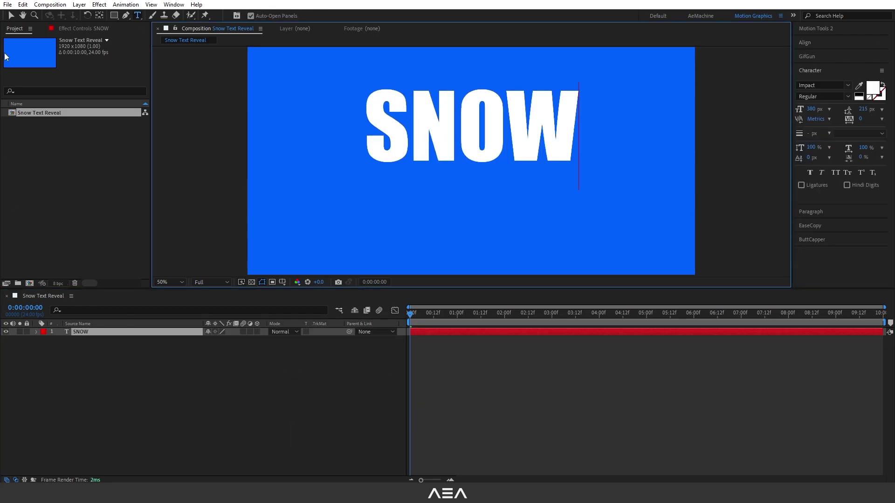
{"action": "left_click", "coordinate": [14, 16]}
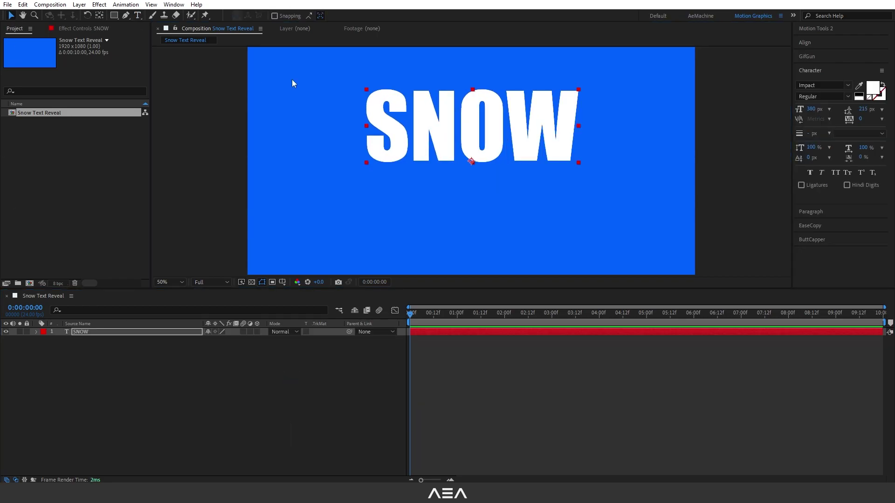
- Centre the SNOW text horizontally and vertically in the frame
{"action": "left_click", "coordinate": [809, 43]}
{"action": "left_click", "coordinate": [818, 65]}
{"action": "left_click", "coordinate": [865, 66]}
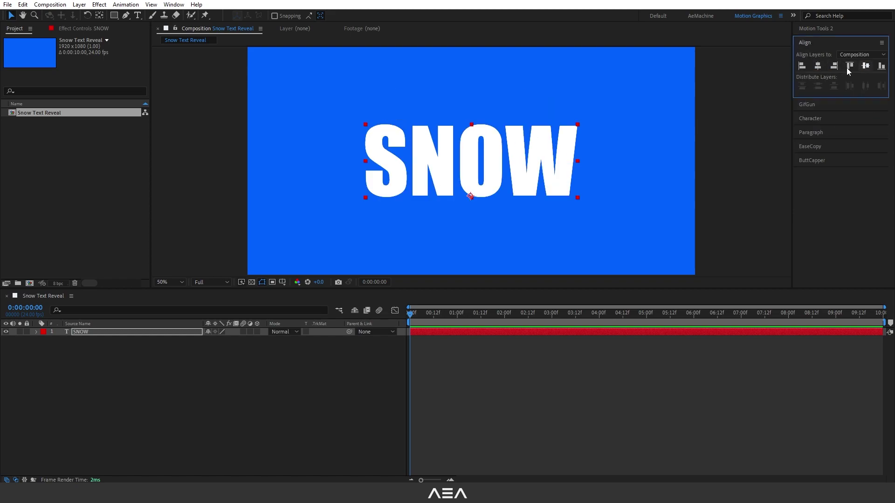
- Add a white solid layer named 'Snow Reveal'
{"action": "right_click", "coordinate": [159, 401]}
{"action": "mouse_move", "coordinate": [211, 289]}
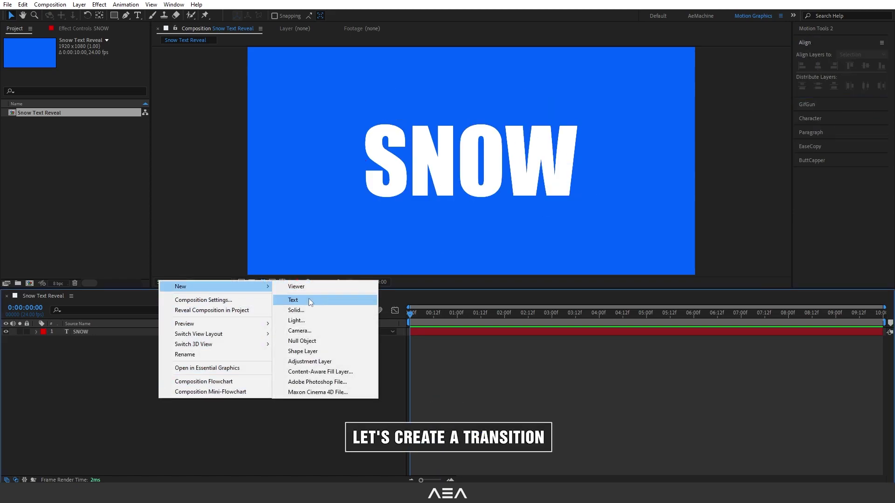
{"action": "left_click", "coordinate": [304, 310]}
{"action": "type", "text": "Snow Re"}
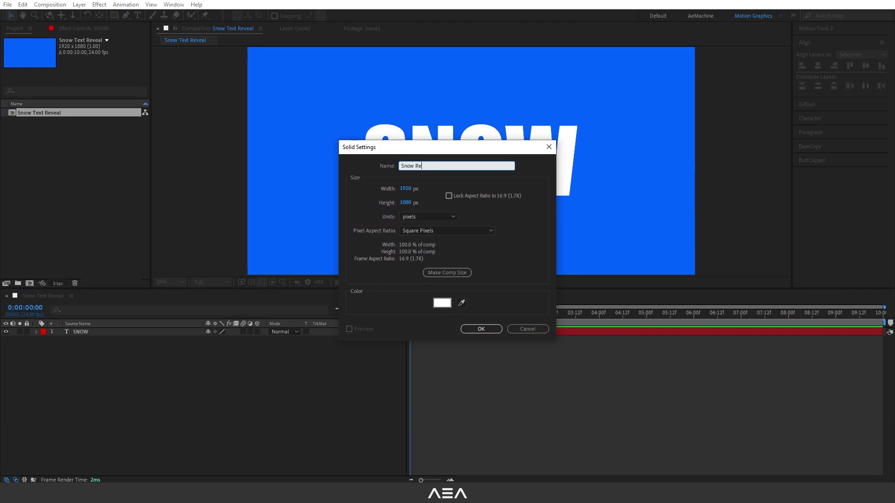
{"action": "type", "text": "veal"}
{"action": "key", "text": "Return"}
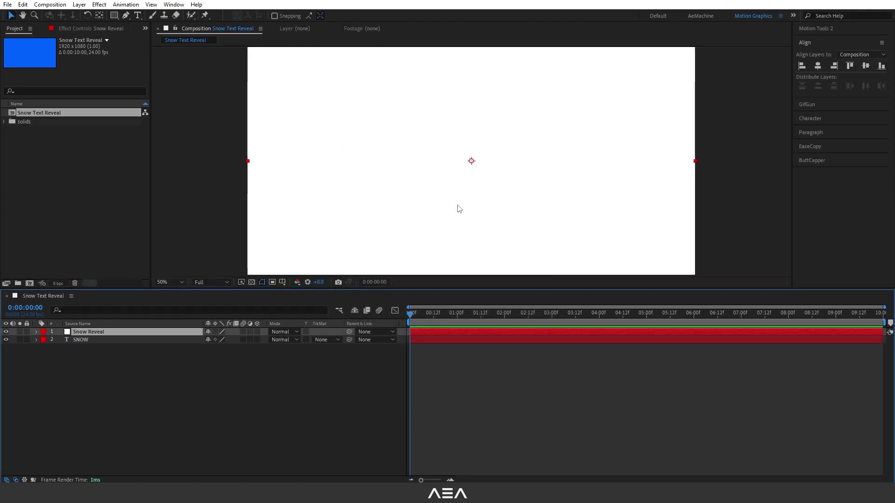
- Draw a rectangle mask over the top of the Snow Reveal solid, extending past the frame edges
{"action": "left_click_drag", "start_coordinate": [117, 19], "coordinate": [154, 15]}
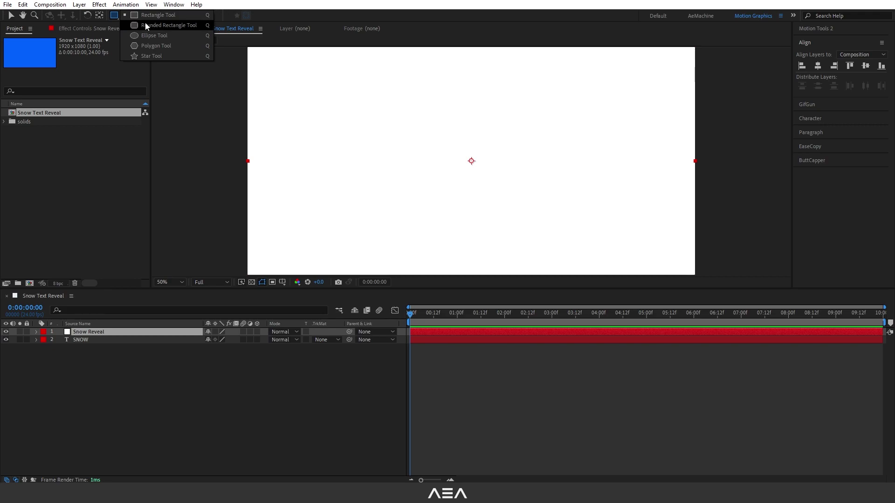
{"action": "key", "text": "comma"}
{"action": "key", "text": "comma"}
{"action": "left_click_drag", "start_coordinate": [298, 62], "coordinate": [597, 138]}
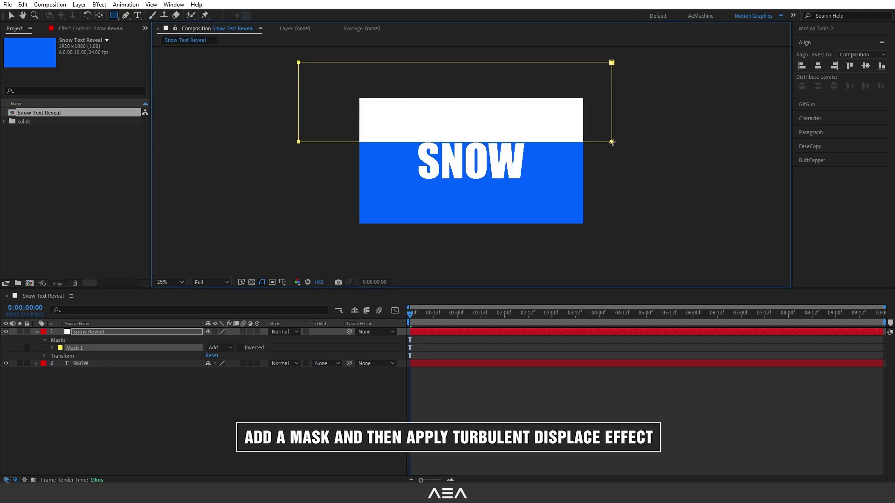
{"action": "left_click_drag", "start_coordinate": [596, 138], "coordinate": [623, 141]}
- Apply Turbulent Displace to the Snow Reveal solid and zoom back to 50%
{"action": "left_click", "coordinate": [132, 331]}
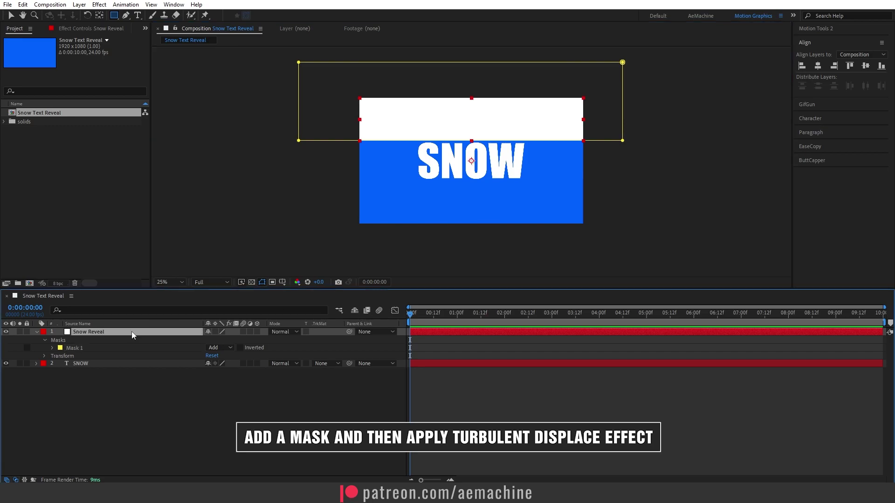
{"action": "key", "text": "ctrl+space"}
{"action": "type", "text": "tur"}
{"action": "key", "text": "Return"}
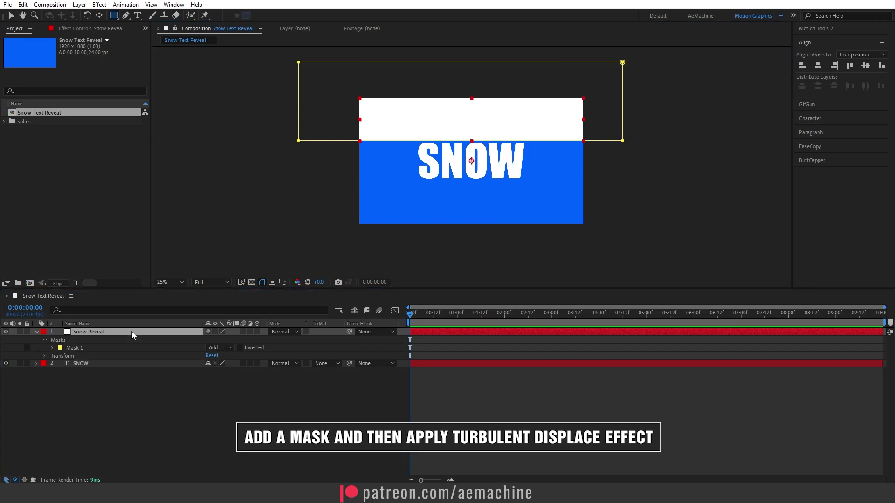
{"action": "key", "text": "v"}
{"action": "key", "text": "period"}
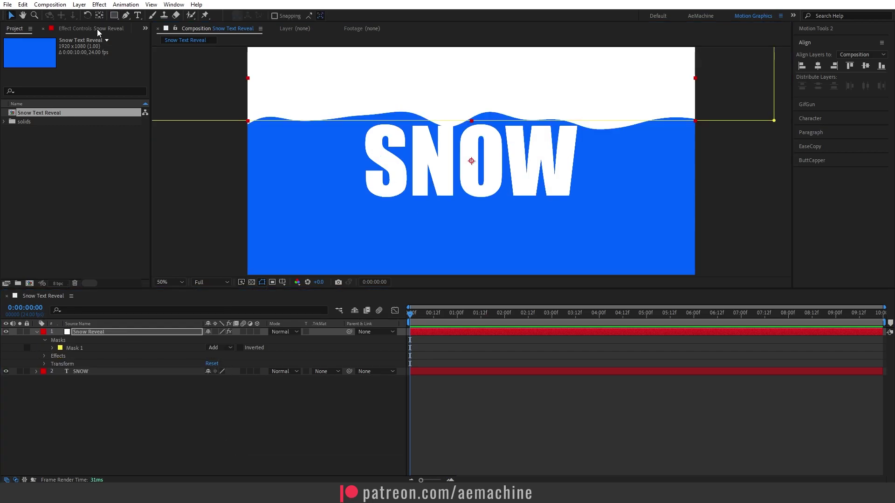
- Set Turbulent Displace Amount to 59 and Size to 46, and move to 12 frames
{"action": "left_click", "coordinate": [98, 29]}
{"action": "left_click_drag", "start_coordinate": [87, 64], "coordinate": [86, 84]}
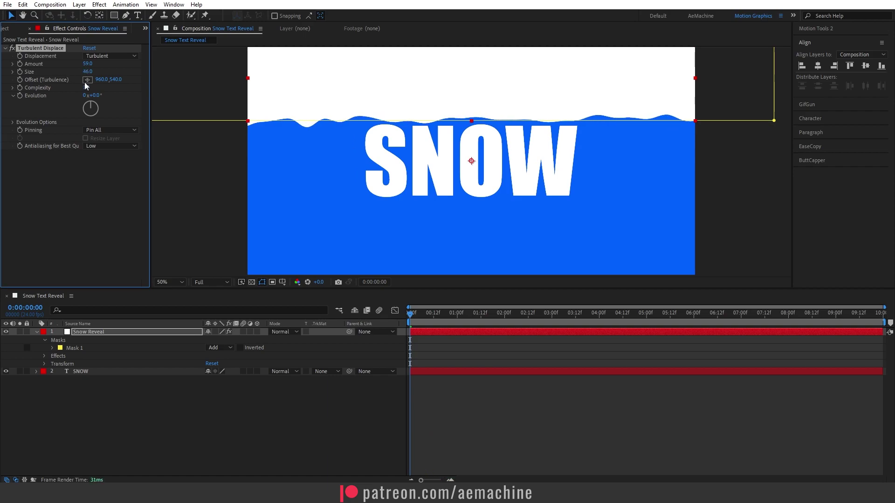
{"action": "left_click_drag", "start_coordinate": [419, 313], "coordinate": [434, 313]}
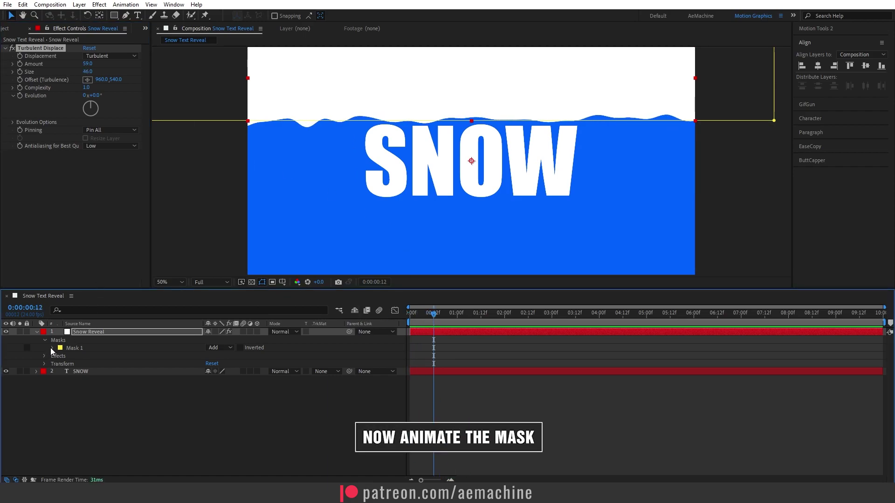
- Animate the Snow Reveal mask path downward from 12 frames to 2:00 with eased keyframes
{"action": "left_click", "coordinate": [52, 349]}
{"action": "left_click", "coordinate": [67, 356]}
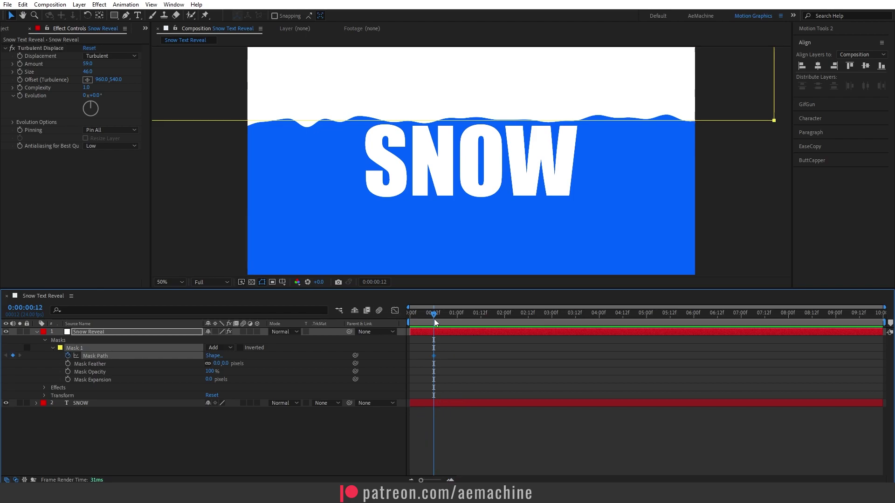
{"action": "left_click_drag", "start_coordinate": [435, 321], "coordinate": [506, 335]}
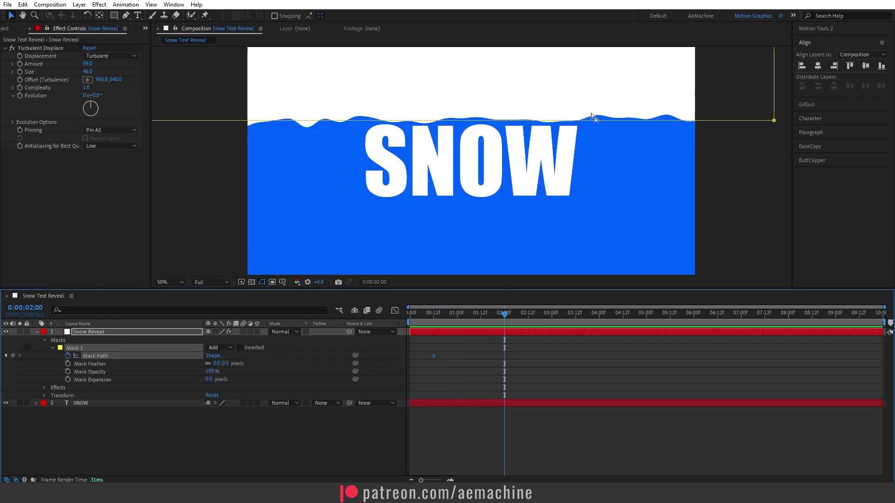
{"action": "left_click_drag", "start_coordinate": [597, 122], "coordinate": [592, 218]}
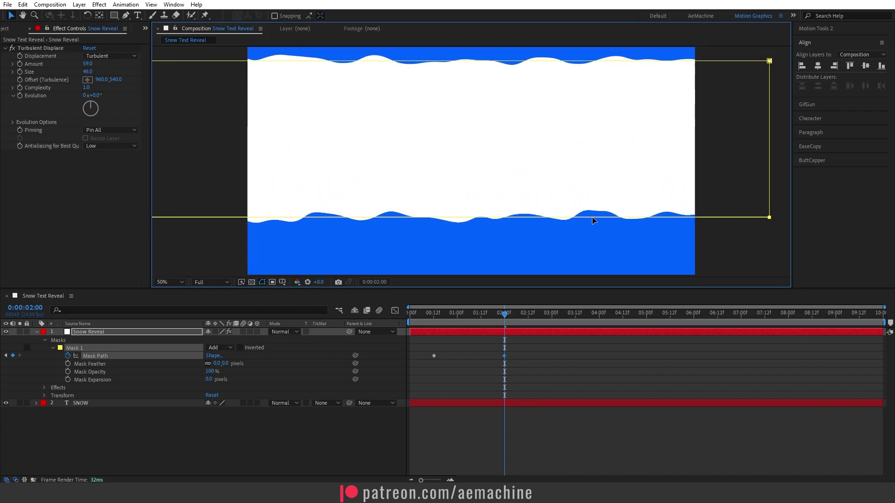
{"action": "left_click_drag", "start_coordinate": [433, 318], "coordinate": [462, 329]}
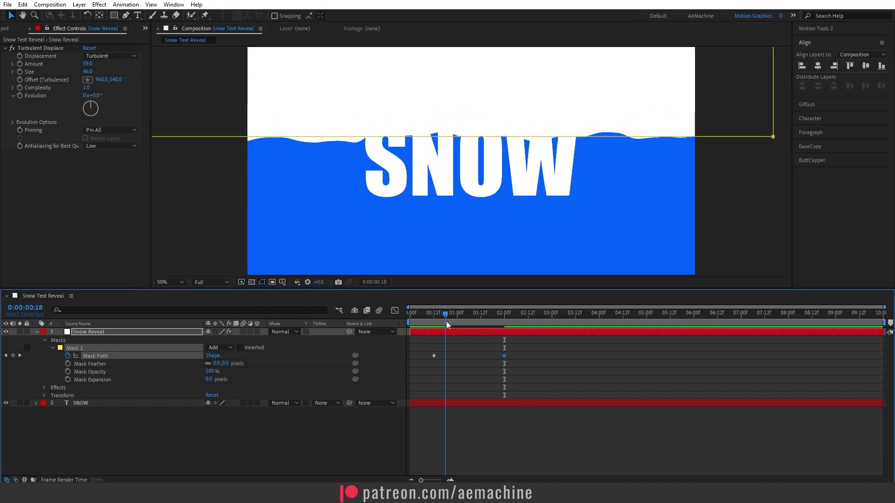
{"action": "left_click_drag", "start_coordinate": [527, 342], "coordinate": [413, 373]}
{"action": "key", "text": "F9"}
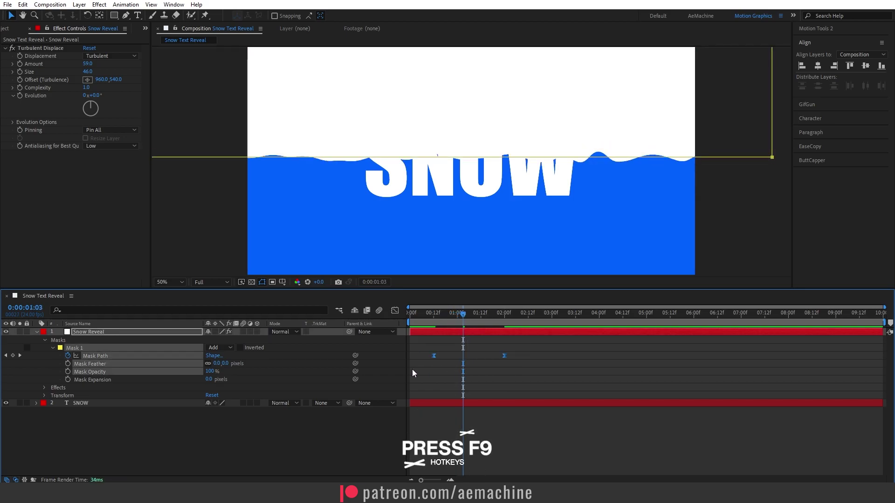
- Set SNOW's track matte to Alpha Inverted Matte and preview the reveal at 0:00:00:10
{"action": "left_click", "coordinate": [317, 406]}
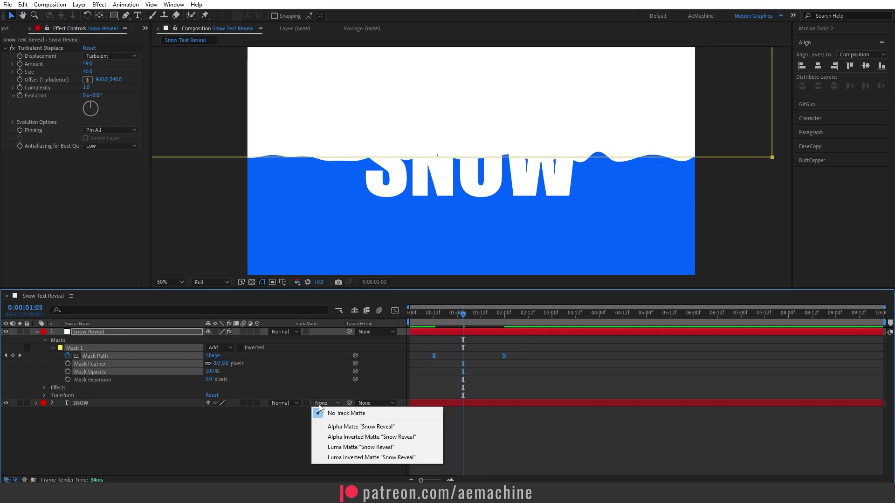
{"action": "left_click", "coordinate": [337, 437]}
{"action": "left_click", "coordinate": [424, 359]}
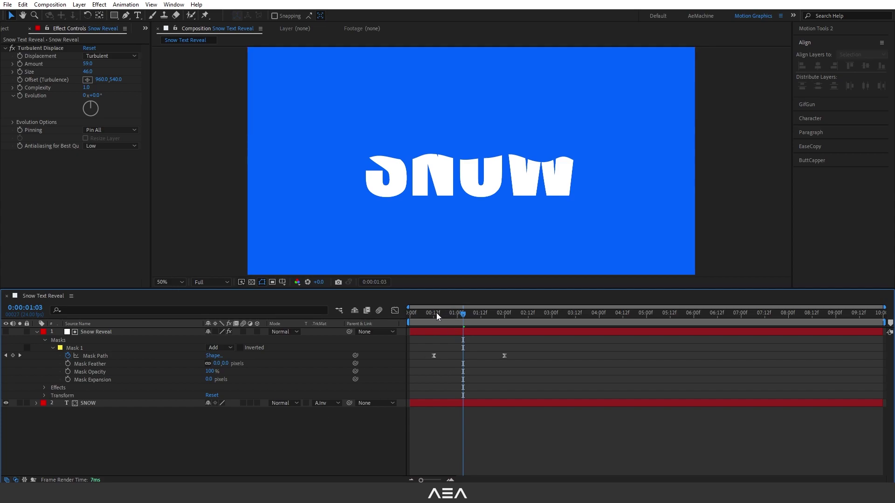
{"action": "left_click_drag", "start_coordinate": [437, 317], "coordinate": [430, 319]}
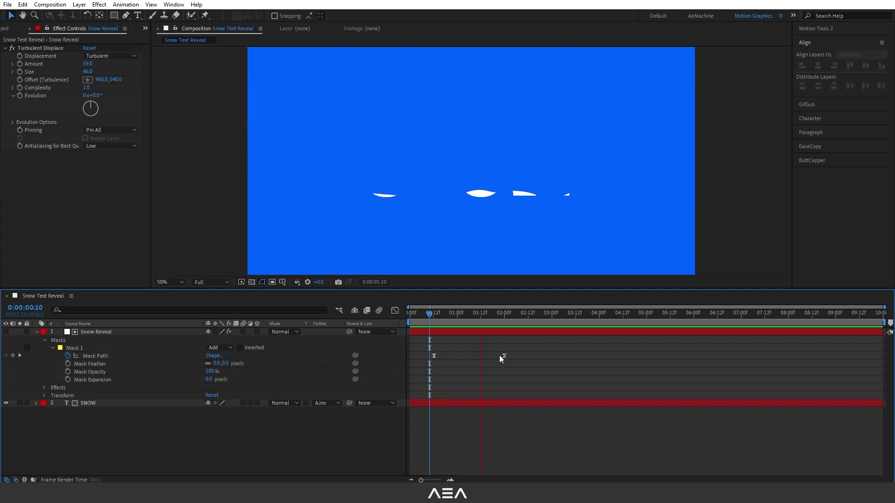
- Add a new solid layer named 'Snow'
{"action": "left_click", "coordinate": [37, 331]}
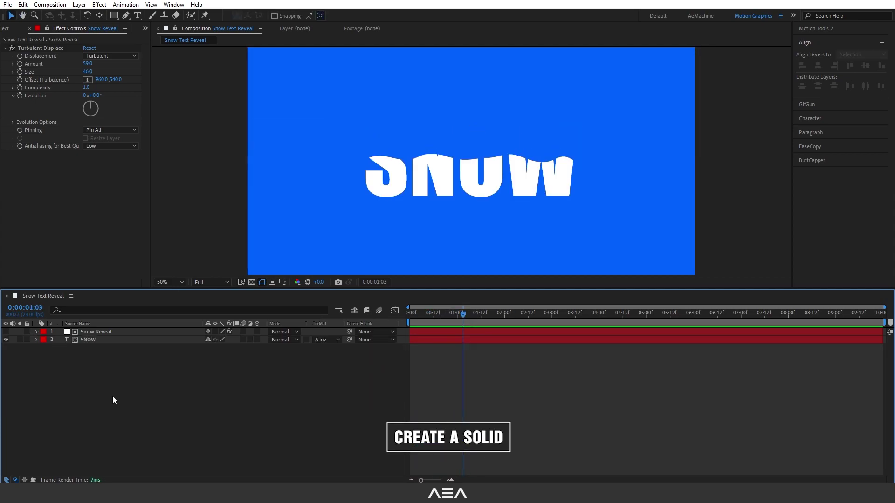
{"action": "right_click", "coordinate": [113, 396]}
{"action": "mouse_move", "coordinate": [169, 284]}
{"action": "left_click", "coordinate": [255, 307]}
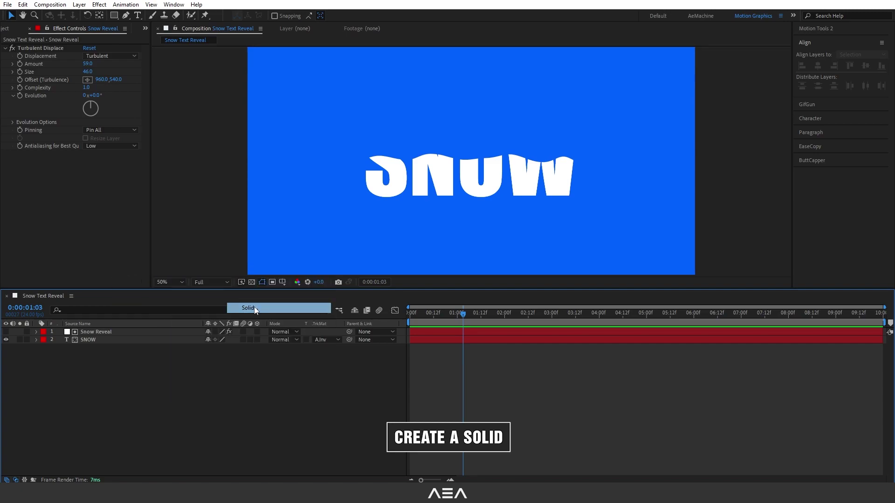
{"action": "type", "text": "Snow"}
{"action": "key", "text": "Return"}
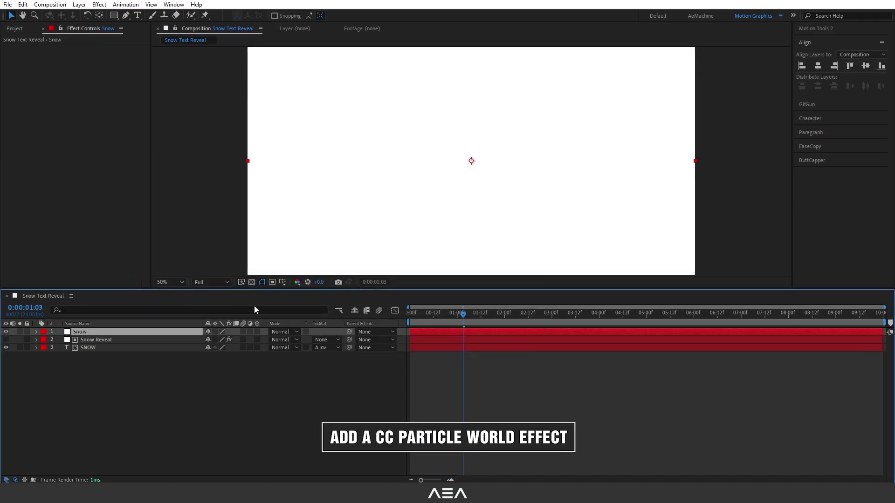
- Apply CC Particle World to the Snow solid with Longevity 5 seconds
{"action": "key", "text": "ctrl+space"}
{"action": "type", "text": "parti"}
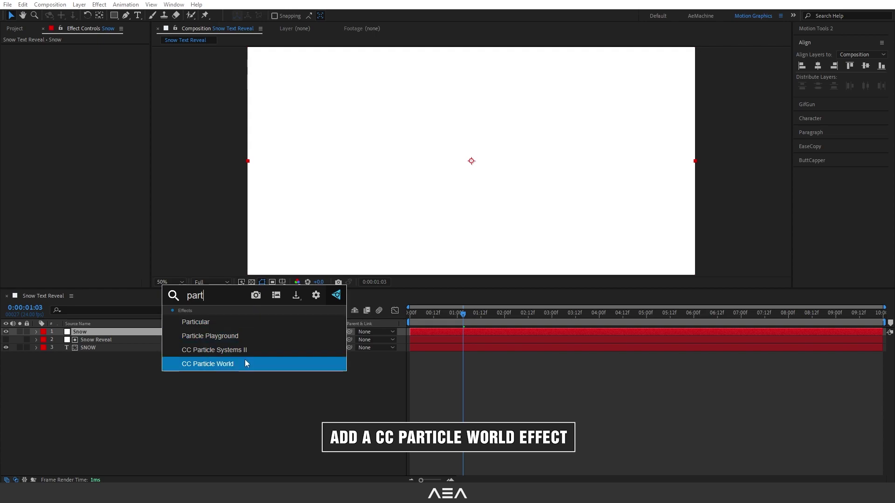
{"action": "left_click", "coordinate": [245, 359]}
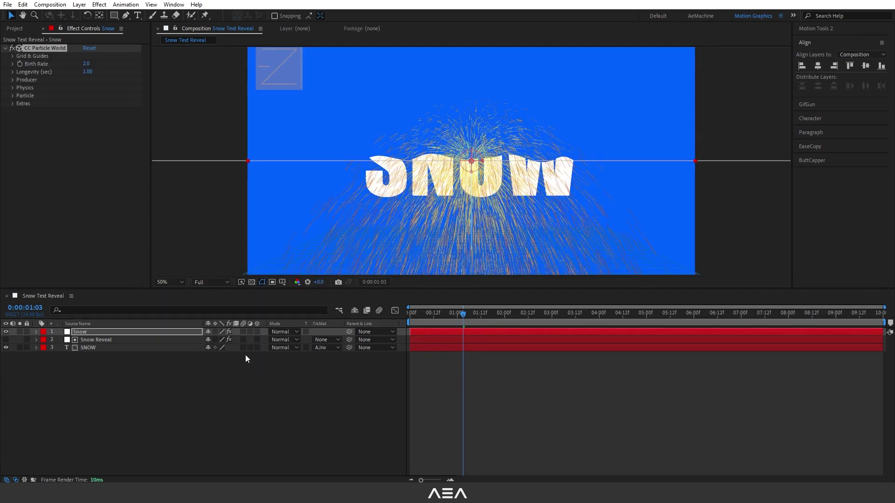
{"action": "left_click", "coordinate": [87, 72]}
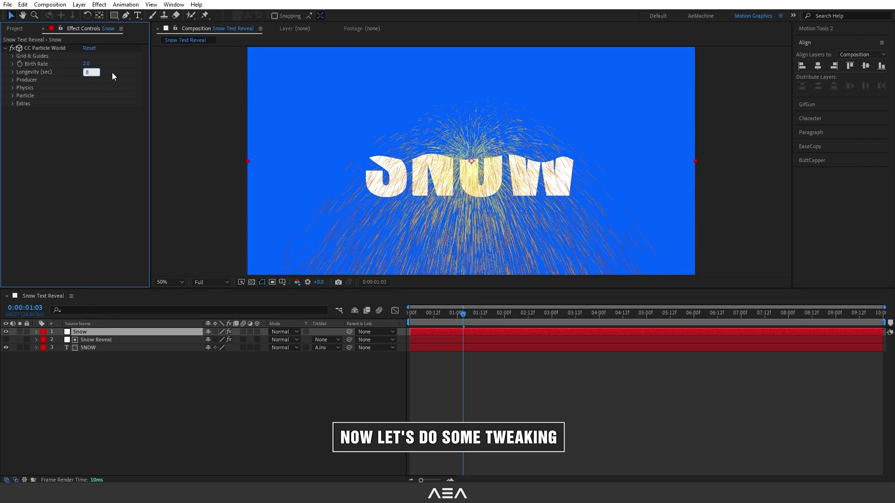
{"action": "type", "text": "5"}
{"action": "key", "text": "Return"}
- Make the particles Shaded Spheres at 100% Max Opacity and redraw the Opacity Map
{"action": "left_click", "coordinate": [12, 95]}
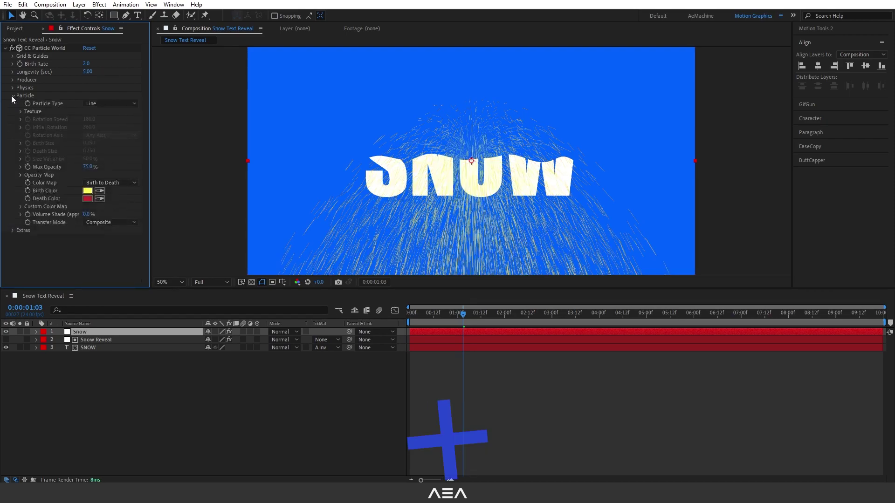
{"action": "left_click", "coordinate": [97, 108]}
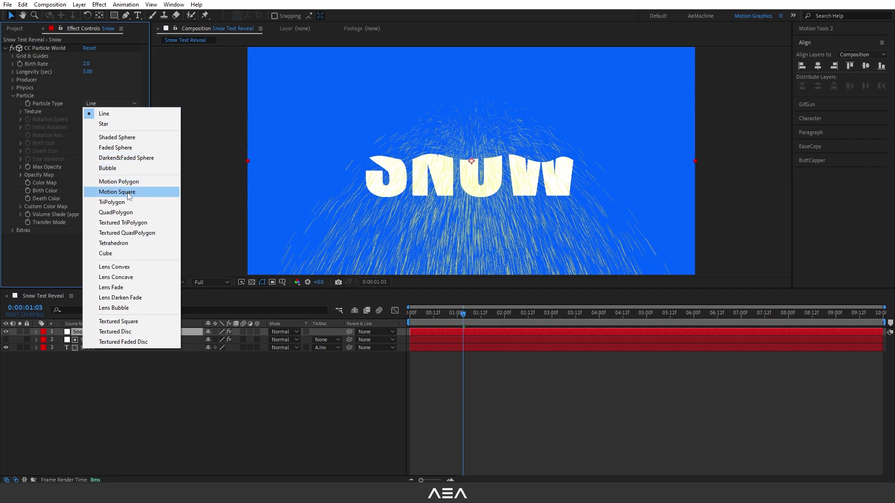
{"action": "left_click", "coordinate": [115, 138]}
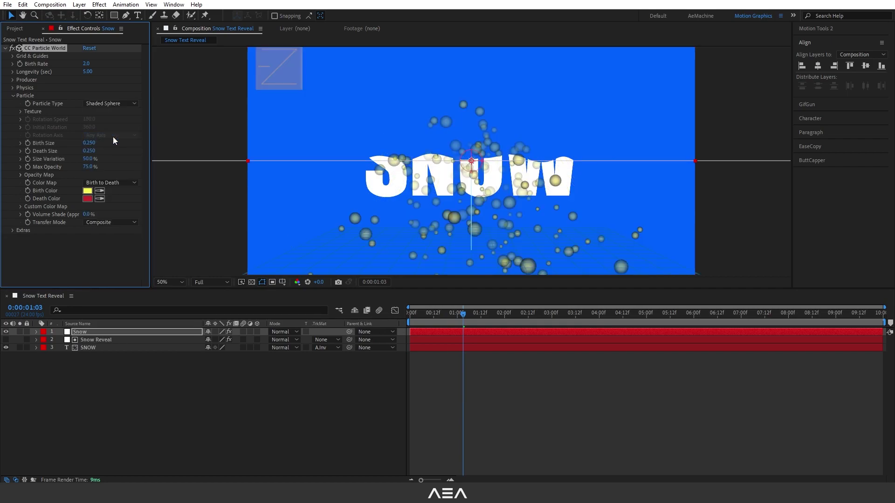
{"action": "left_click_drag", "start_coordinate": [84, 167], "coordinate": [96, 167]}
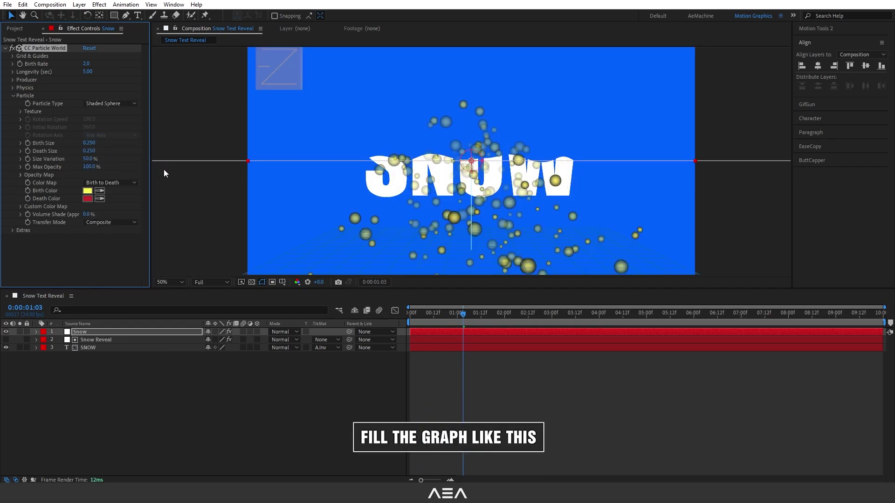
{"action": "left_click", "coordinate": [20, 175]}
{"action": "mouse_move", "coordinate": [33, 183]}
{"action": "left_mouse_down"}
{"action": "mouse_move", "coordinate": [96, 194]}
{"action": "mouse_move", "coordinate": [135, 217]}
{"action": "mouse_move", "coordinate": [176, 162]}
{"action": "left_mouse_up"}
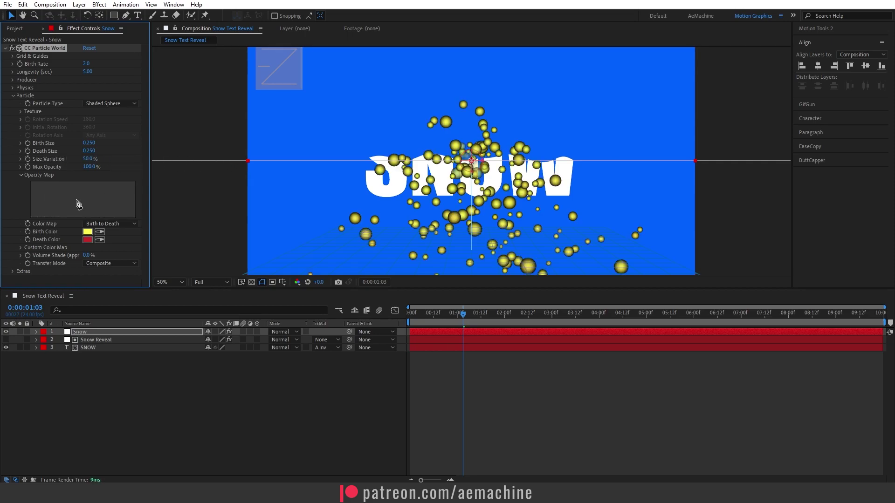
{"action": "left_click", "coordinate": [20, 175]}
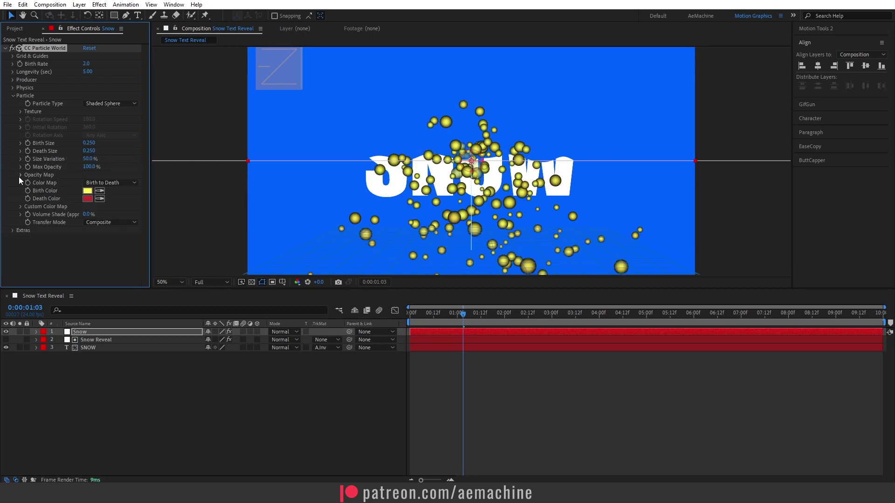
{"action": "left_click", "coordinate": [12, 95]}
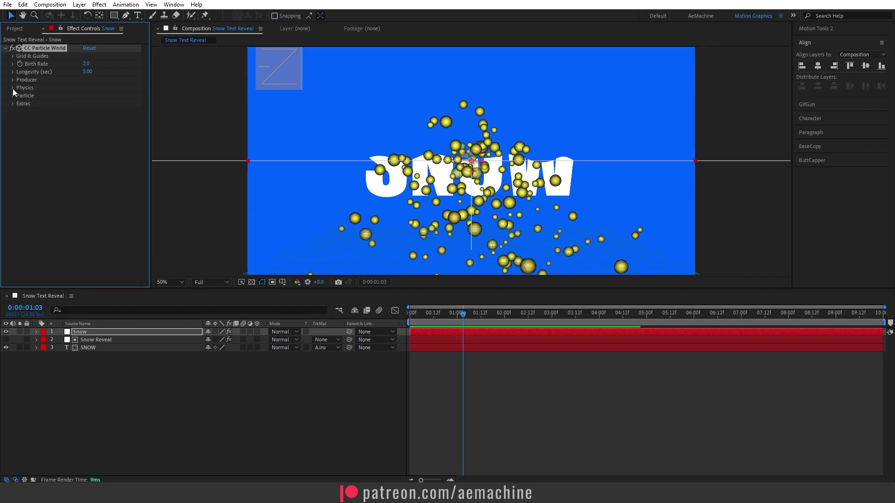
- Set the Physics Velocity to 0 so particles fall straight down
{"action": "left_click", "coordinate": [13, 88]}
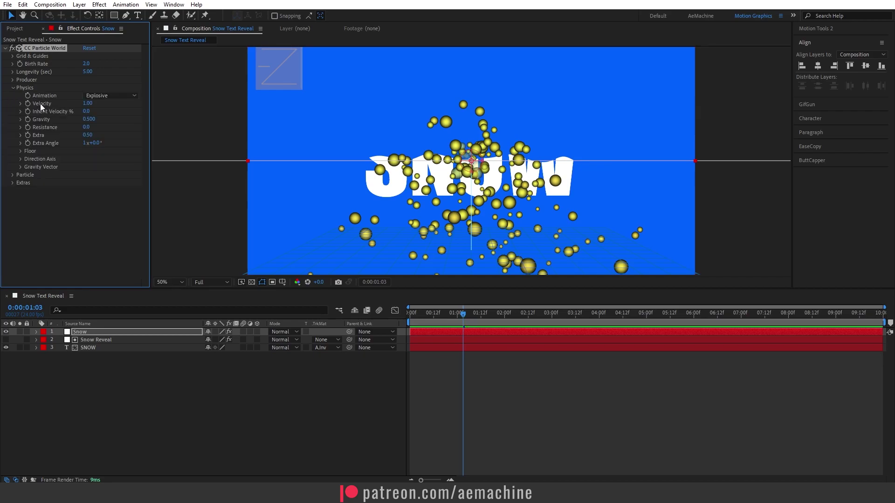
{"action": "type", "text": "0"}
{"action": "key", "text": "Return"}
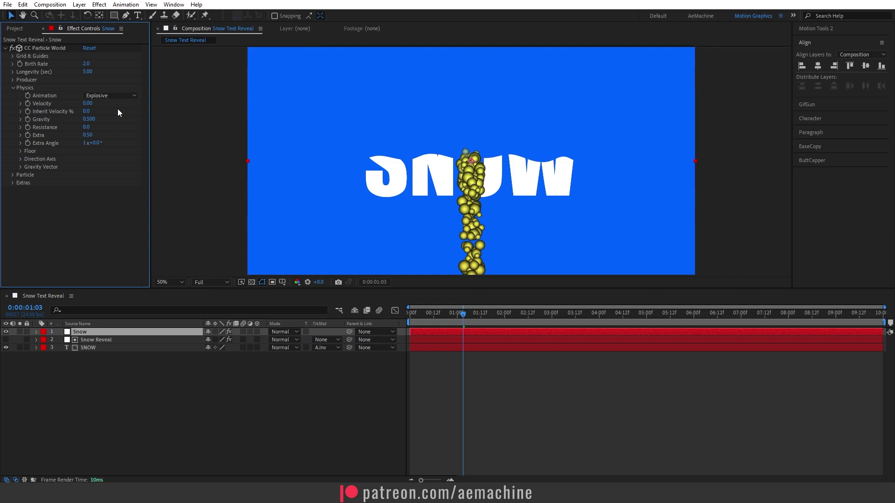
- Set the Floor Position to 0.24 and Floor Action to Glue
{"action": "left_click", "coordinate": [20, 152]}
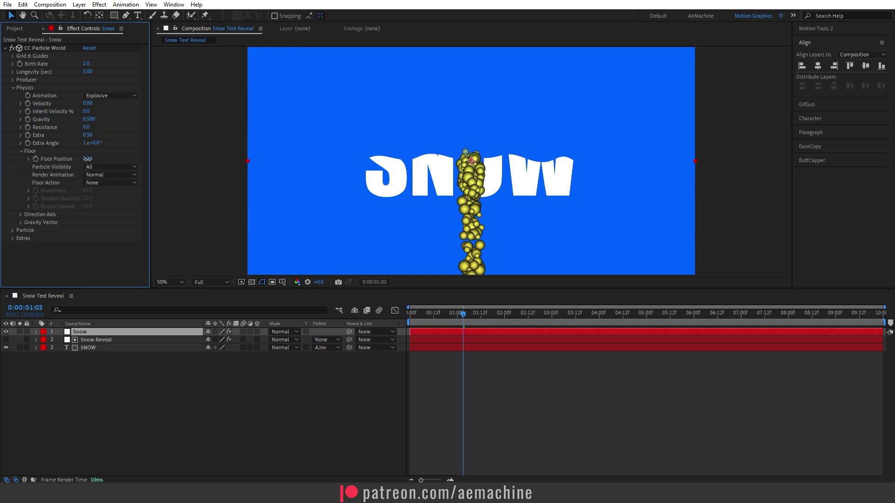
{"action": "mouse_move", "coordinate": [87, 159]}
{"action": "left_mouse_down"}
{"action": "mouse_move", "coordinate": [98, 159]}
{"action": "mouse_move", "coordinate": [85, 158]}
{"action": "left_mouse_up"}
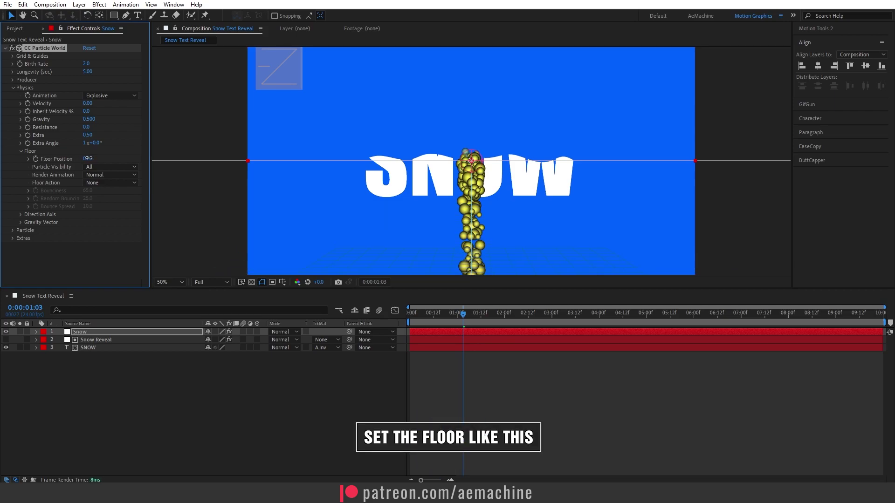
{"action": "left_click", "coordinate": [102, 184]}
{"action": "left_click", "coordinate": [102, 213]}
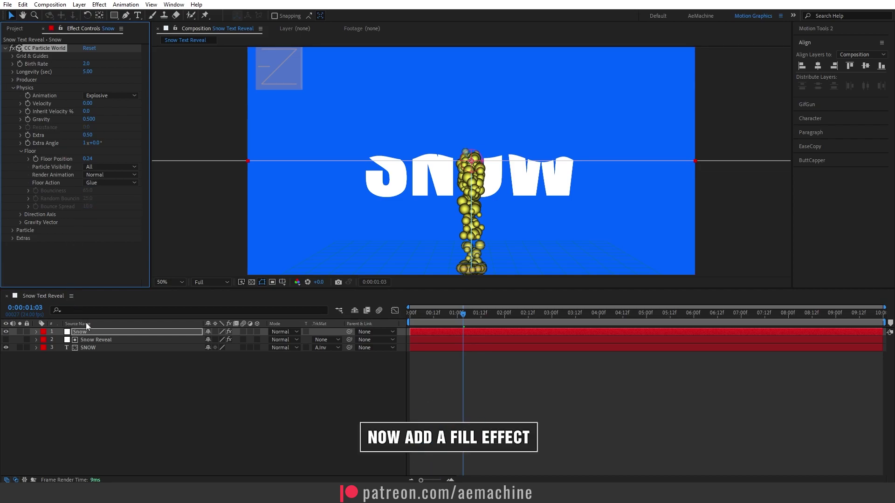
{"action": "left_click", "coordinate": [91, 332]}
- Apply a Fill effect with colour FFFFFF to the Snow layer to whiten the particles
{"action": "key", "text": "ctrl+space"}
{"action": "type", "text": "fill"}
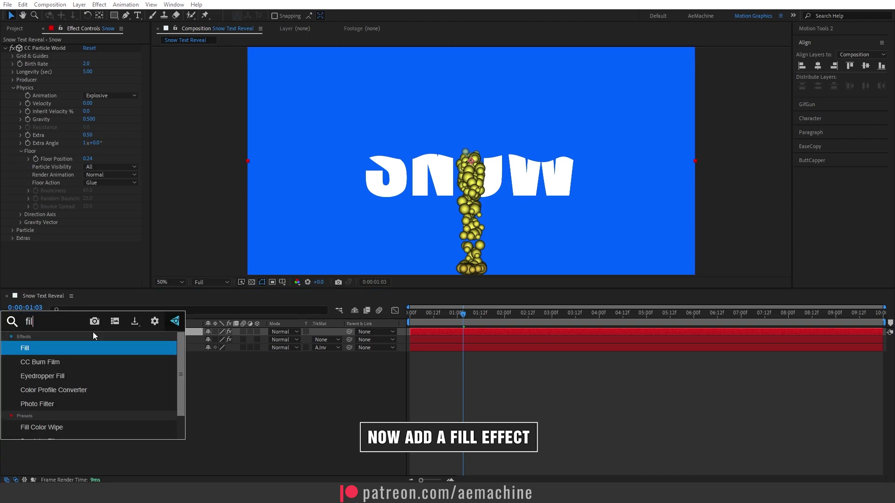
{"action": "key", "text": "Return"}
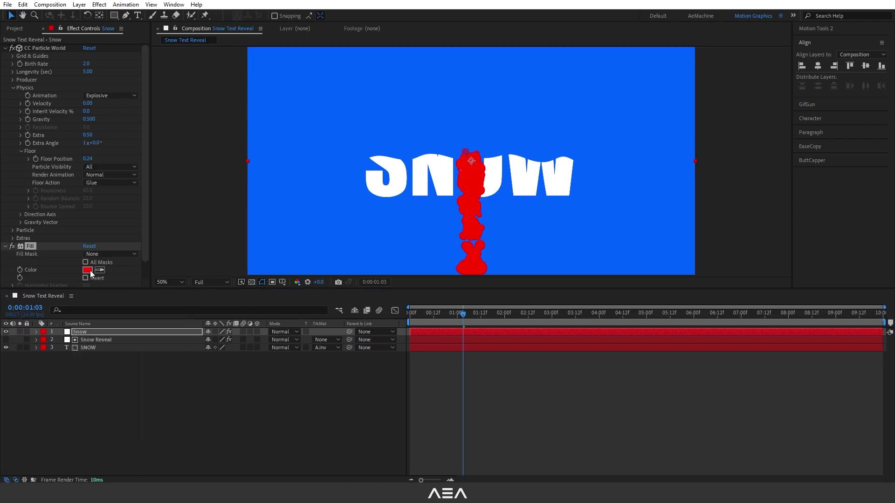
{"action": "left_click", "coordinate": [87, 269]}
{"action": "left_click_drag", "start_coordinate": [382, 223], "coordinate": [338, 167]}
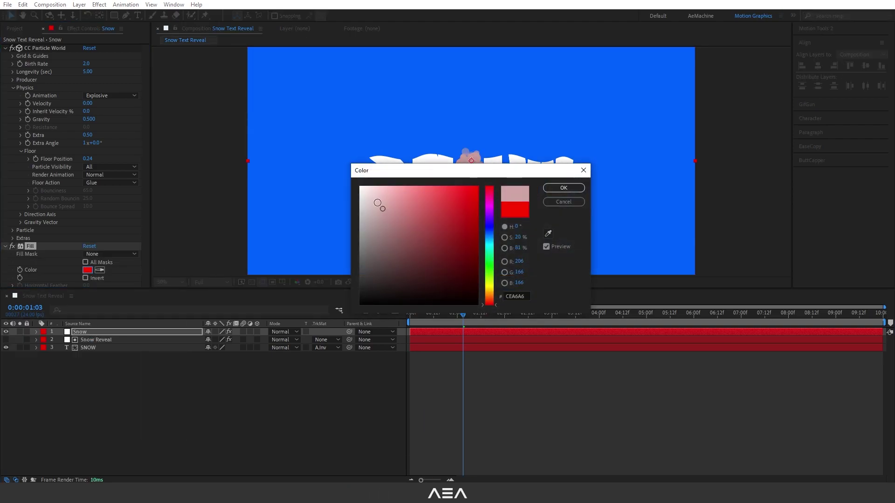
{"action": "left_click", "coordinate": [578, 189]}
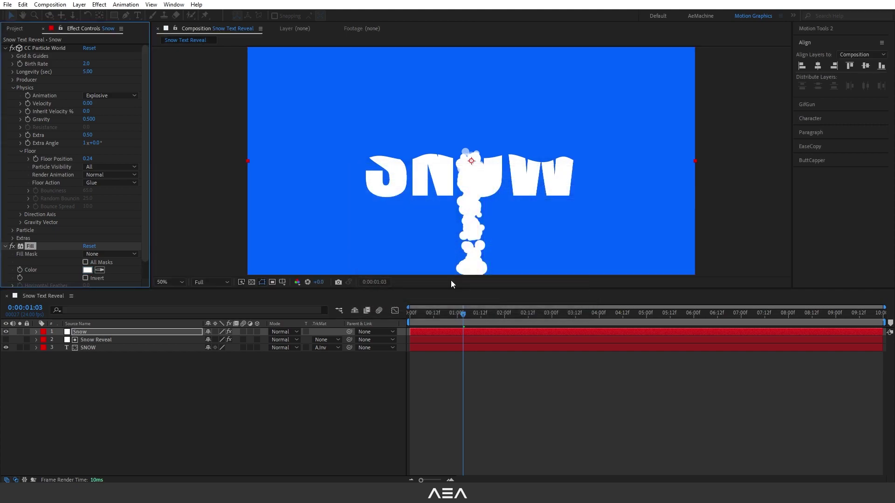
{"action": "left_click", "coordinate": [6, 246]}
{"action": "left_click", "coordinate": [13, 88]}
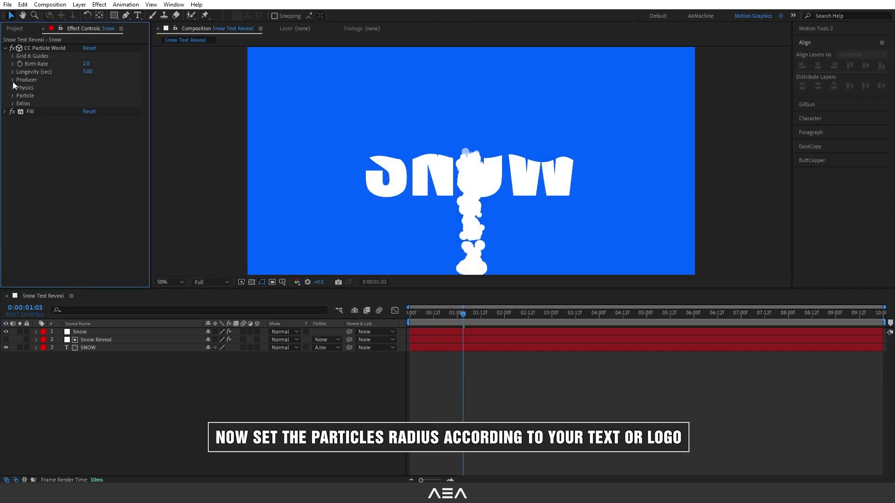
- Set the Producer Radius X to 0.265 and Position Y to -0.03
{"action": "left_click", "coordinate": [13, 80]}
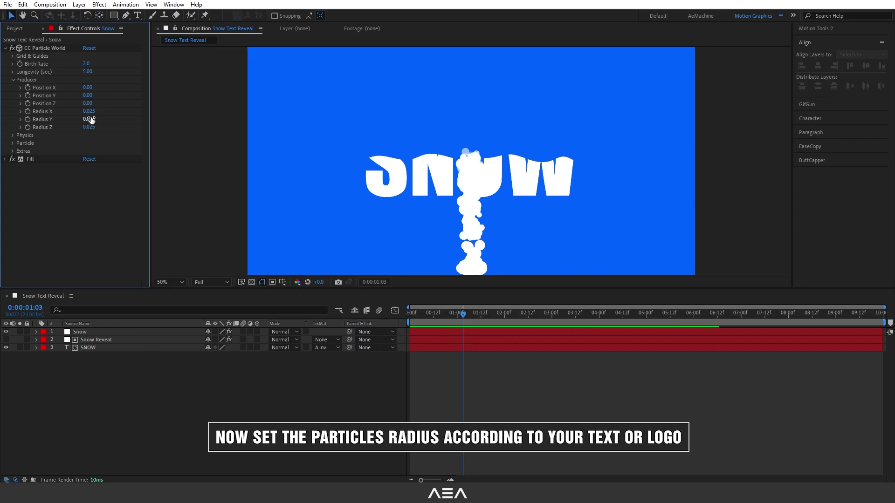
{"action": "left_click_drag", "start_coordinate": [88, 111], "coordinate": [100, 112]}
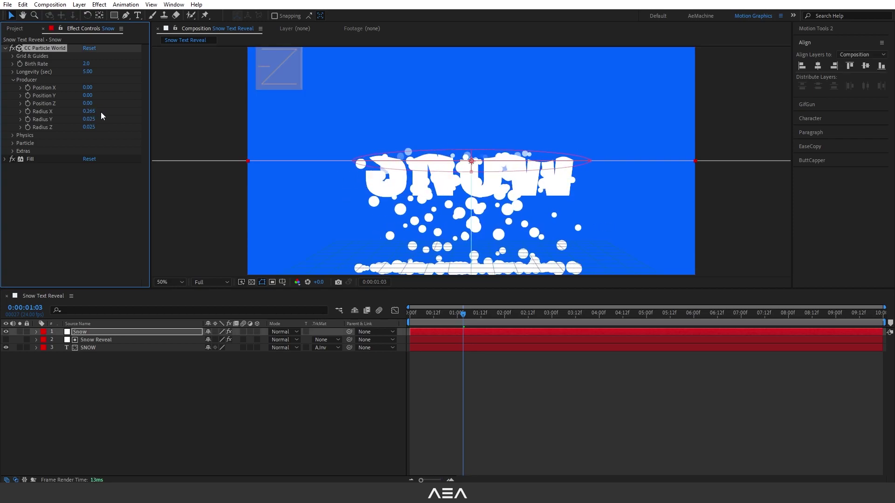
{"action": "left_click_drag", "start_coordinate": [92, 95], "coordinate": [87, 96]}
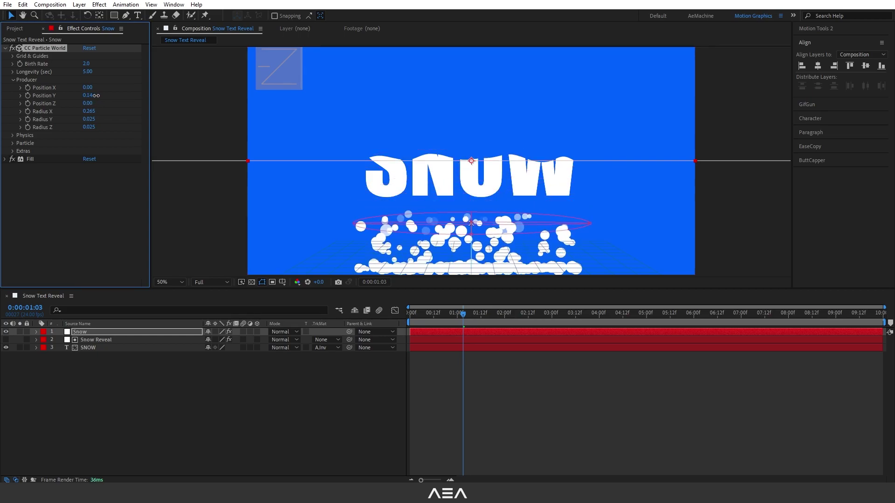
- Display the Snow Reveal mask keyframes, then reselect Snow and show its emitter overlay
{"action": "left_click", "coordinate": [110, 341]}
{"action": "key", "text": "u"}
{"action": "left_click", "coordinate": [102, 332]}
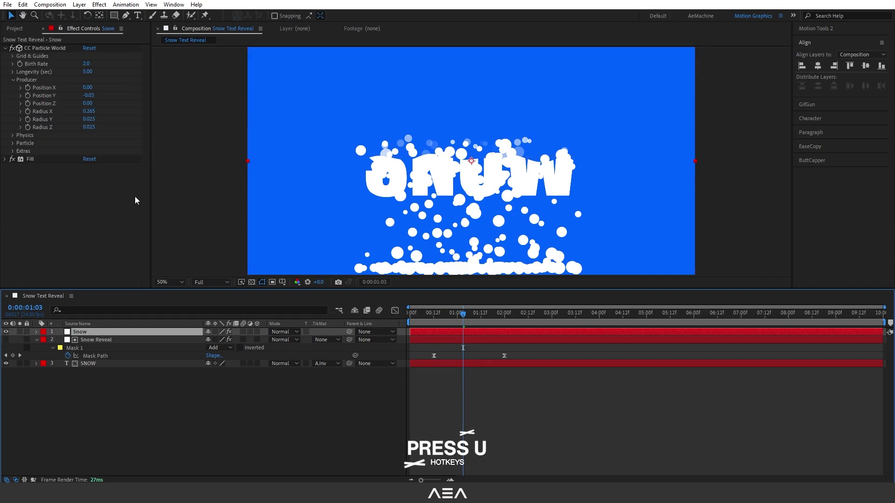
{"action": "left_click", "coordinate": [28, 96]}
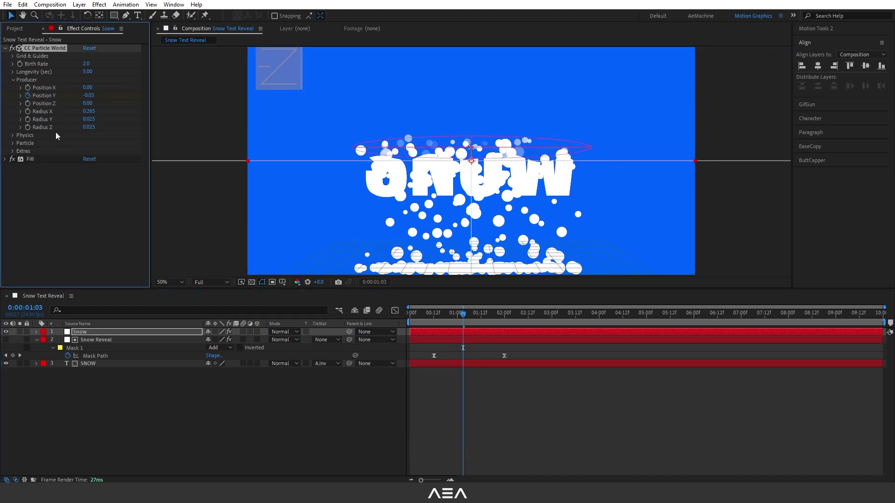
- Move the emitter's Position Y keyframe to 00:12 and set it to -0.08
{"action": "left_click", "coordinate": [91, 330]}
{"action": "key", "text": "u"}
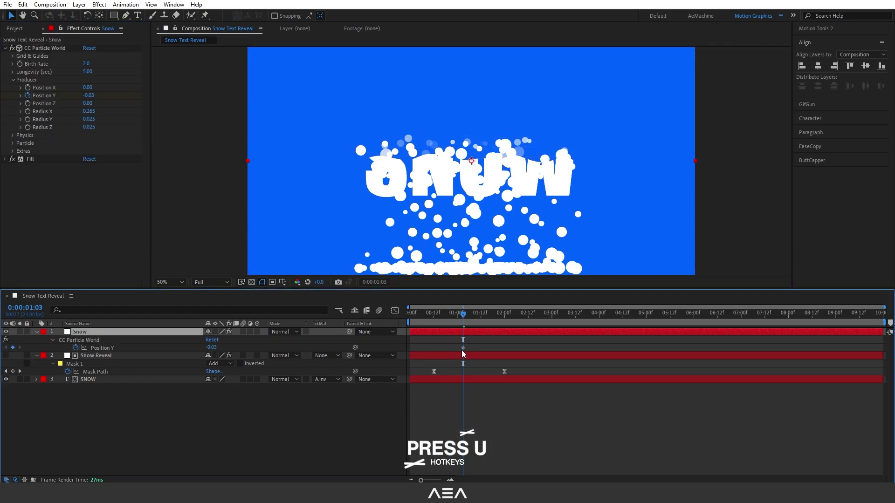
{"action": "left_click_drag", "start_coordinate": [463, 348], "coordinate": [434, 348]}
{"action": "left_click_drag", "start_coordinate": [447, 314], "coordinate": [436, 315]}
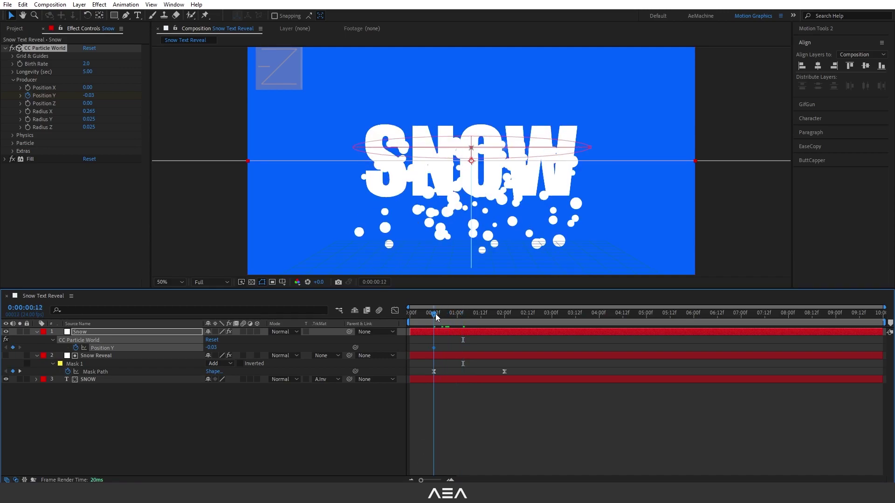
{"action": "left_click_drag", "start_coordinate": [211, 348], "coordinate": [192, 343]}
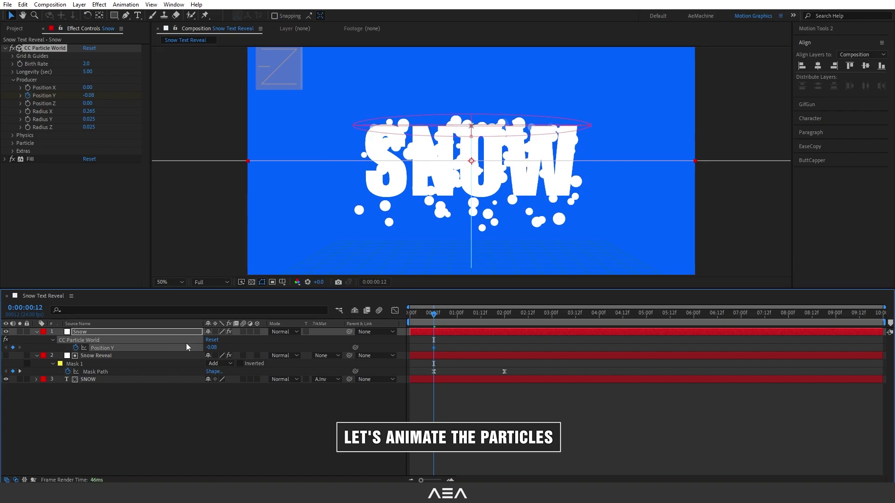
- Key Position Y at 0.14 for 02:00, review the particle fall, and keyframe Birth Rate
{"action": "left_click_drag", "start_coordinate": [434, 314], "coordinate": [502, 332]}
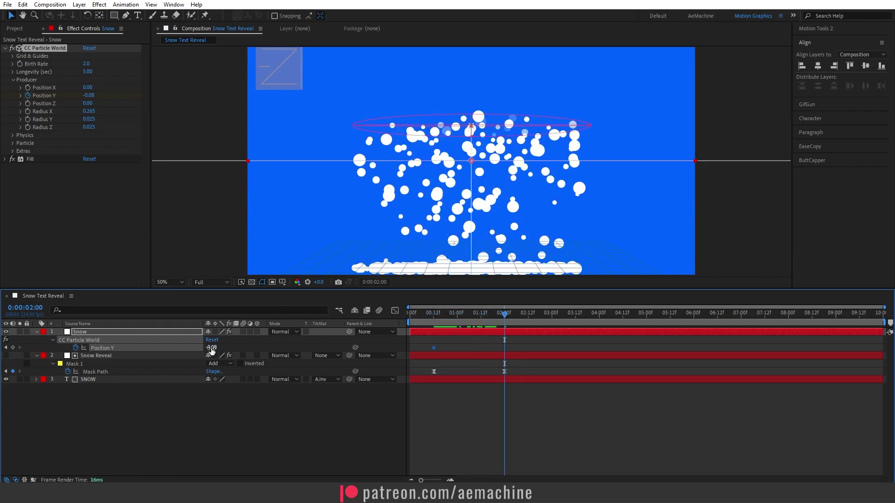
{"action": "left_click_drag", "start_coordinate": [211, 348], "coordinate": [311, 346]}
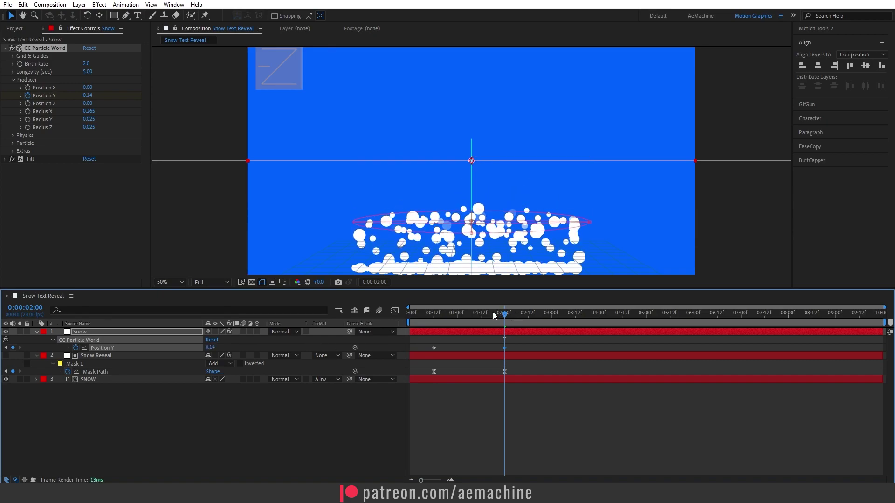
{"action": "mouse_move", "coordinate": [493, 315]}
{"action": "left_mouse_down"}
{"action": "mouse_move", "coordinate": [487, 322]}
{"action": "mouse_move", "coordinate": [510, 324]}
{"action": "mouse_move", "coordinate": [473, 331]}
{"action": "mouse_move", "coordinate": [497, 348]}
{"action": "left_mouse_up"}
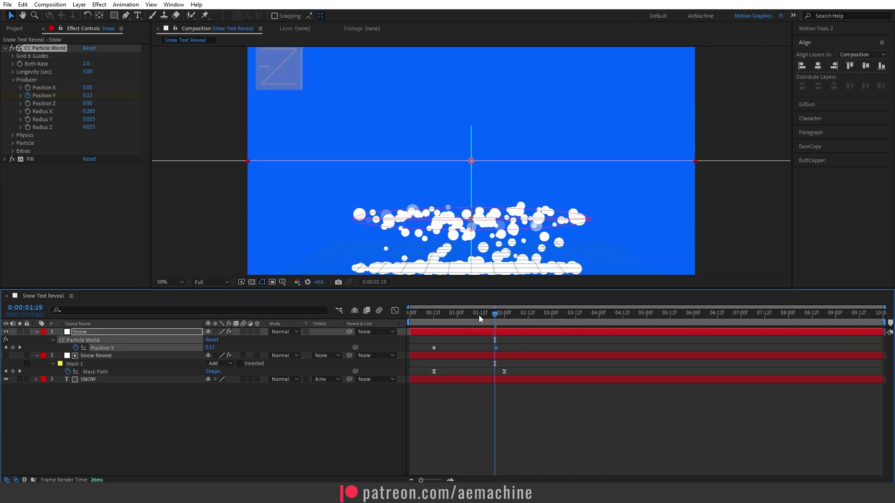
{"action": "mouse_move", "coordinate": [479, 319]}
{"action": "left_mouse_down"}
{"action": "mouse_move", "coordinate": [475, 330]}
{"action": "mouse_move", "coordinate": [439, 339]}
{"action": "left_mouse_up"}
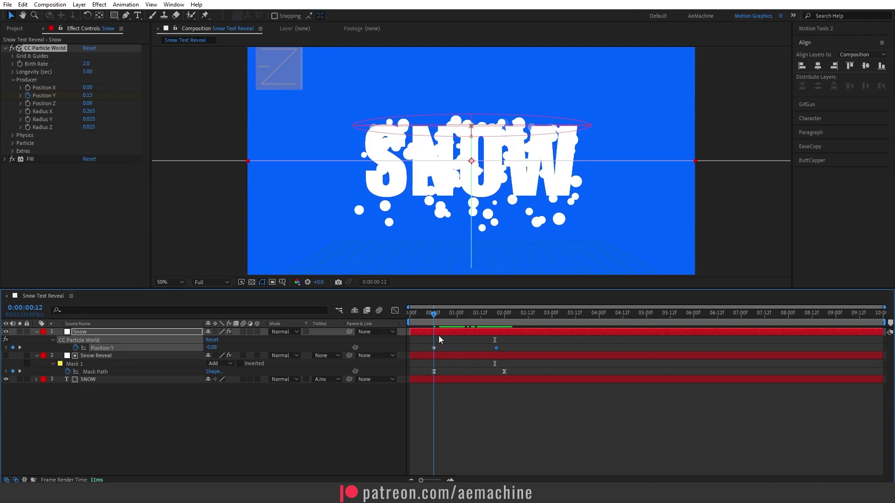
{"action": "left_click", "coordinate": [19, 62]}
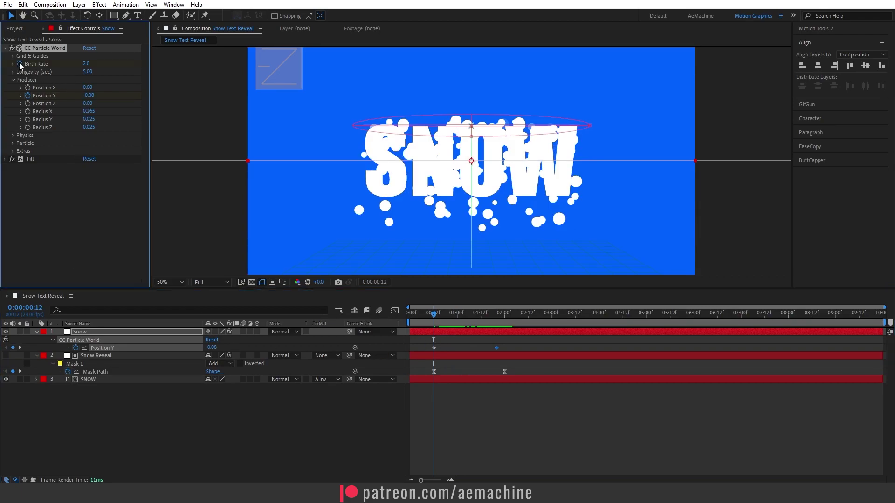
- Show the Snow layer's Birth Rate and key it at 0.0 at frame 00:09
{"action": "left_click", "coordinate": [106, 331]}
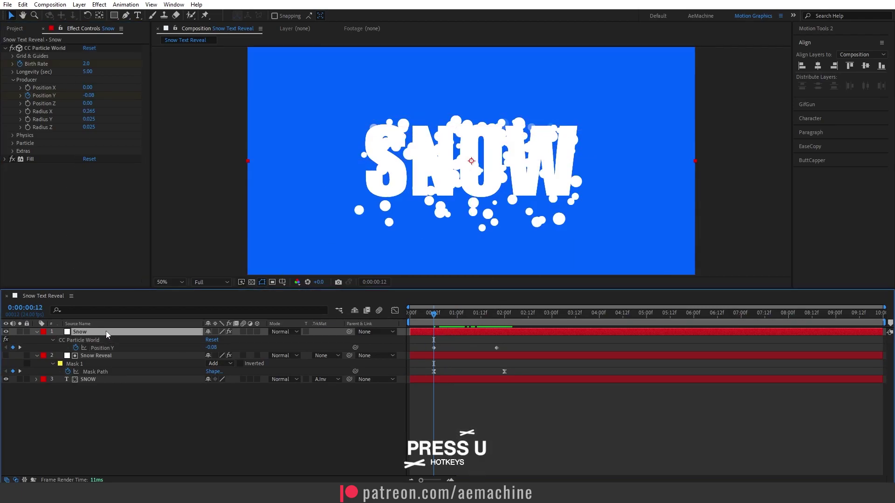
{"action": "key", "text": "u"}
{"action": "left_click", "coordinate": [428, 318]}
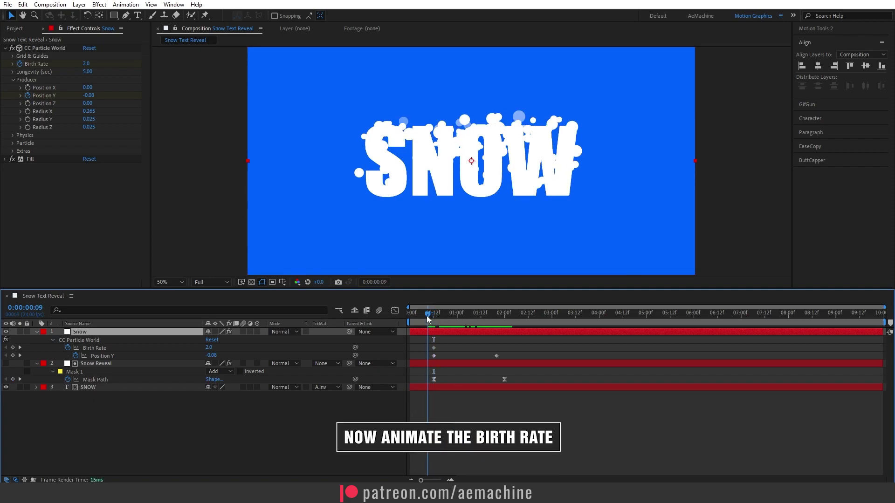
{"action": "left_click", "coordinate": [86, 64]}
{"action": "type", "text": "0"}
{"action": "key", "text": "Return"}
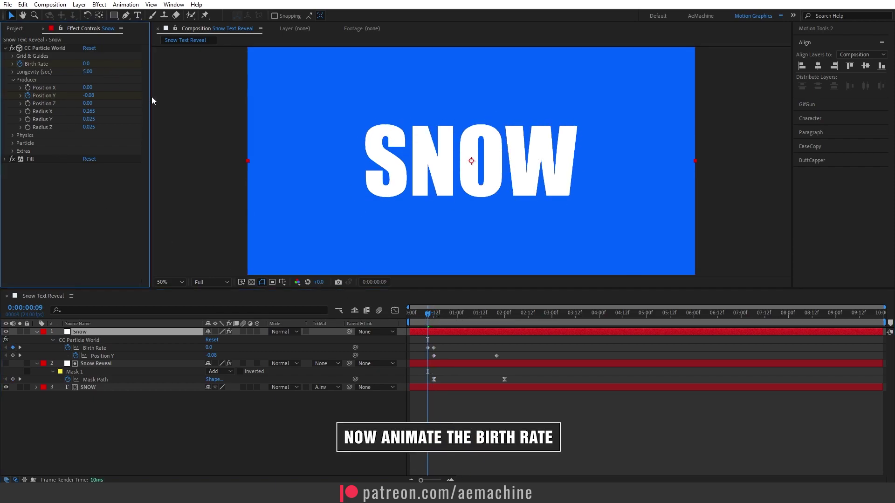
- Add Birth Rate keyframes holding 2.0 near 00:12, then dropping back to 0 near 01:19
{"action": "left_click_drag", "start_coordinate": [428, 317], "coordinate": [490, 321]}
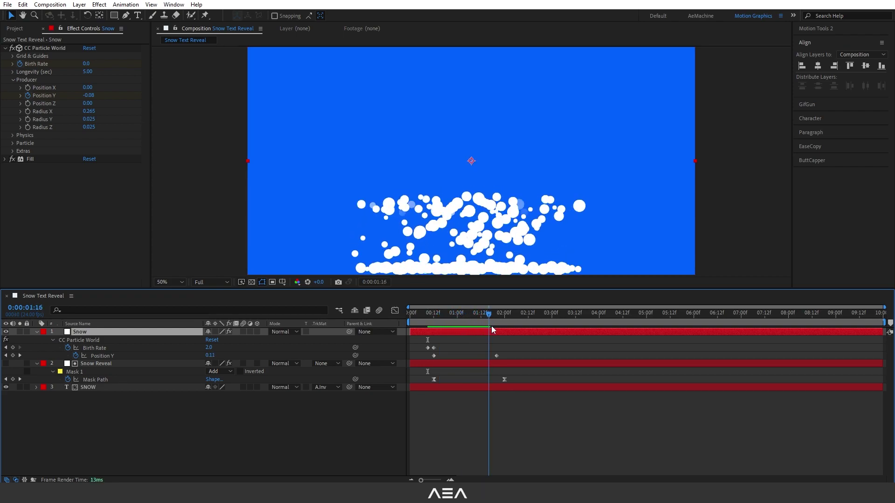
{"action": "left_click", "coordinate": [12, 347]}
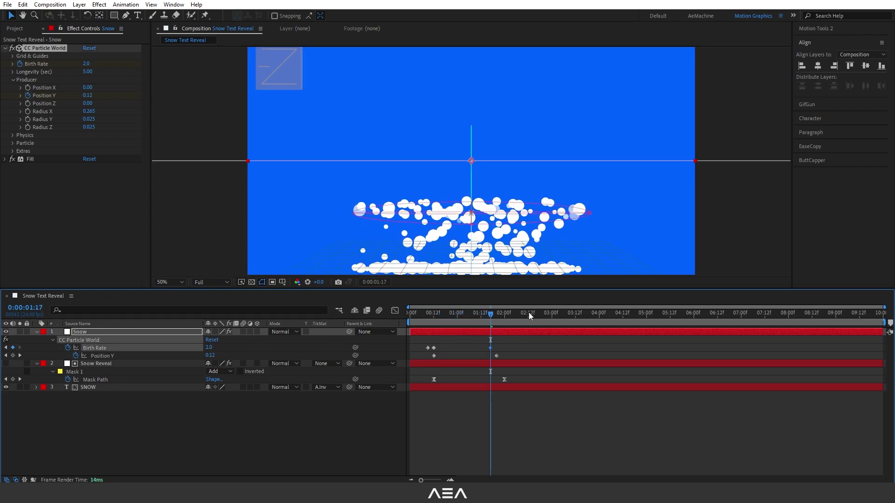
{"action": "left_click_drag", "start_coordinate": [490, 317], "coordinate": [498, 318]}
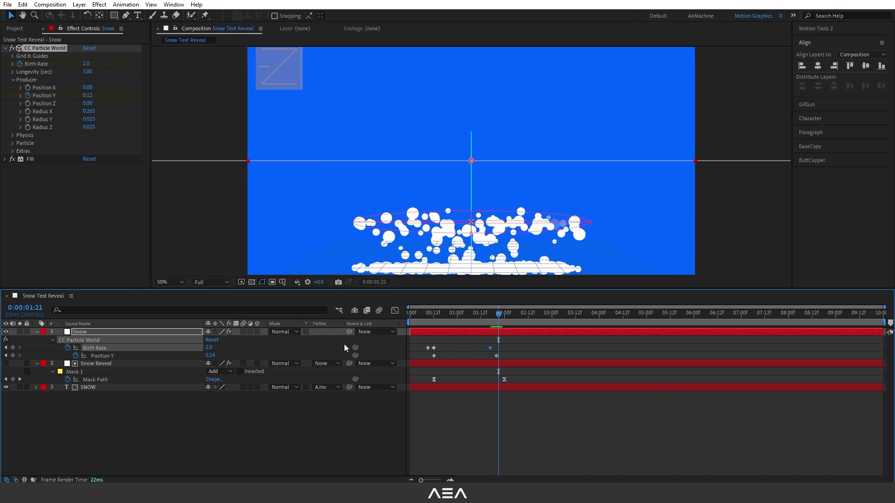
{"action": "type", "text": "0"}
{"action": "key", "text": "Return"}
- Preview the particle emission and apply Easy Ease to all the keyframes
{"action": "left_click", "coordinate": [480, 312]}
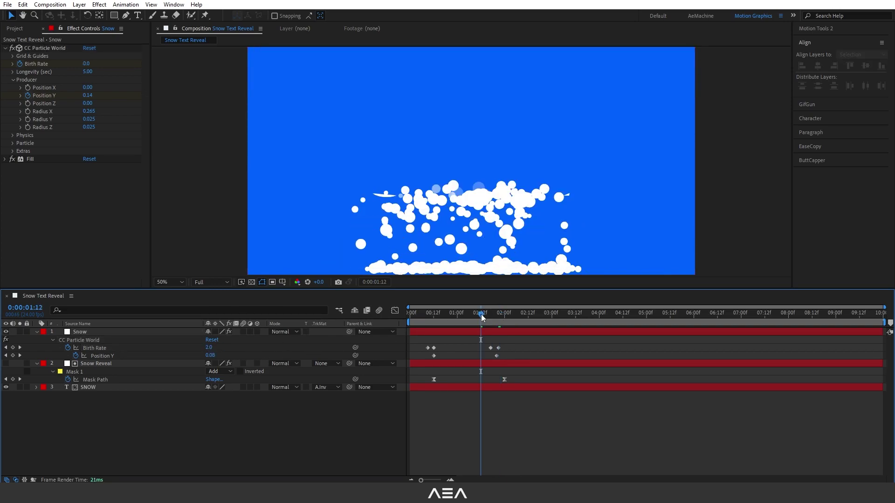
{"action": "key", "text": "space"}
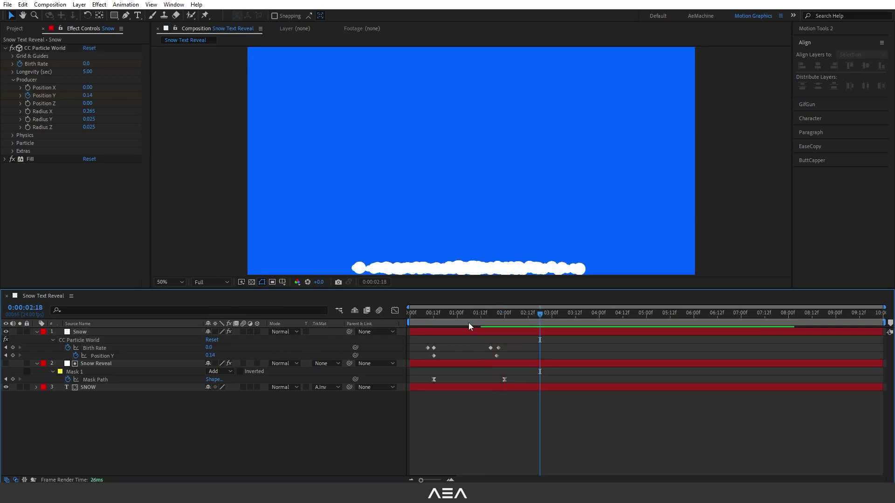
{"action": "mouse_move", "coordinate": [428, 317]}
{"action": "left_mouse_down"}
{"action": "mouse_move", "coordinate": [422, 317]}
{"action": "mouse_move", "coordinate": [503, 359]}
{"action": "left_mouse_up"}
{"action": "key", "text": "shift+slash"}
{"action": "key", "text": "F9"}
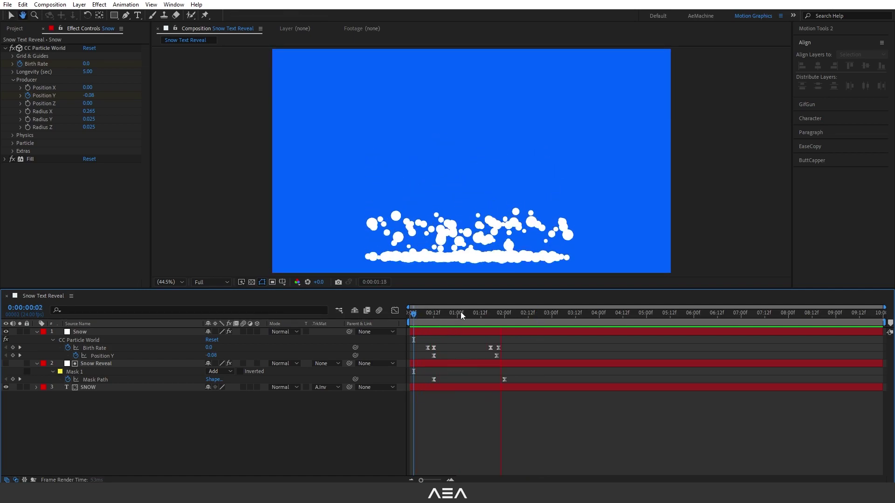
- Shift the first emitter Position Y keyframe a few frames earlier, checking the SNOW reveal around 01:00
{"action": "mouse_move", "coordinate": [460, 312]}
{"action": "left_mouse_down"}
{"action": "mouse_move", "coordinate": [424, 317]}
{"action": "mouse_move", "coordinate": [438, 320]}
{"action": "mouse_move", "coordinate": [429, 355]}
{"action": "left_mouse_up"}
{"action": "key", "text": "space"}
{"action": "left_click", "coordinate": [447, 356]}
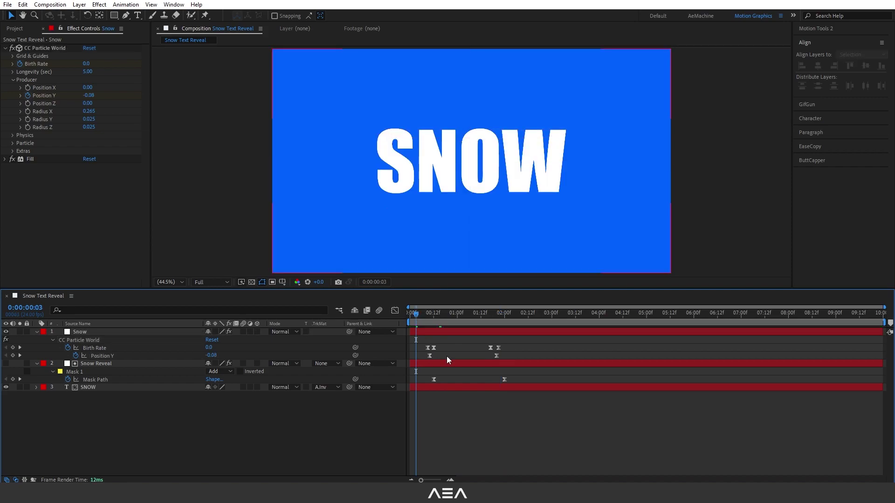
{"action": "left_click", "coordinate": [468, 318]}
{"action": "left_click_drag", "start_coordinate": [468, 322], "coordinate": [457, 329]}
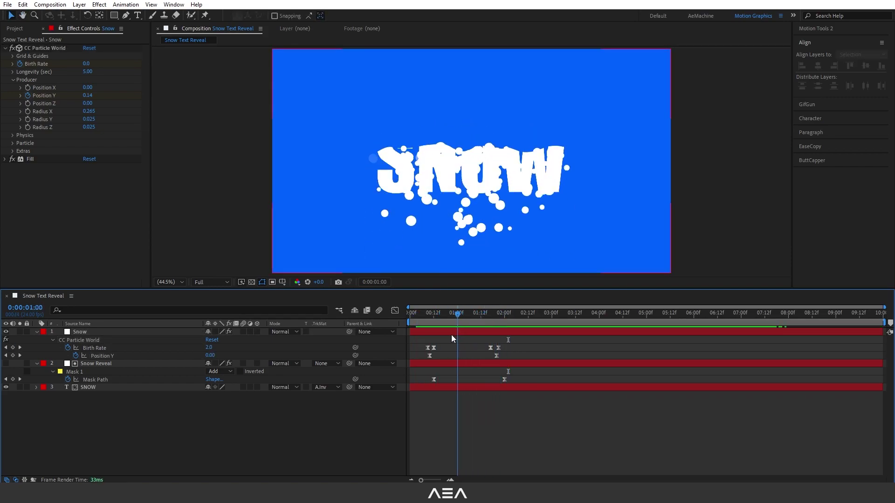
{"action": "left_click", "coordinate": [37, 332]}
- Add Gaussian Blur (Legacy) to the Snow layer with blurriness 6.1
{"action": "left_click", "coordinate": [37, 339]}
{"action": "left_click", "coordinate": [82, 332]}
{"action": "key", "text": "ctrl+space"}
{"action": "type", "text": "g"}
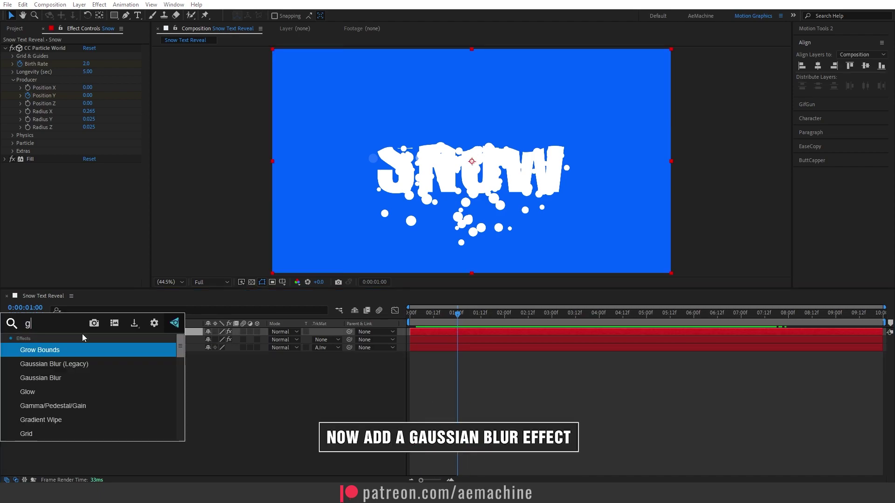
{"action": "type", "text": "au"}
{"action": "left_click", "coordinate": [80, 349]}
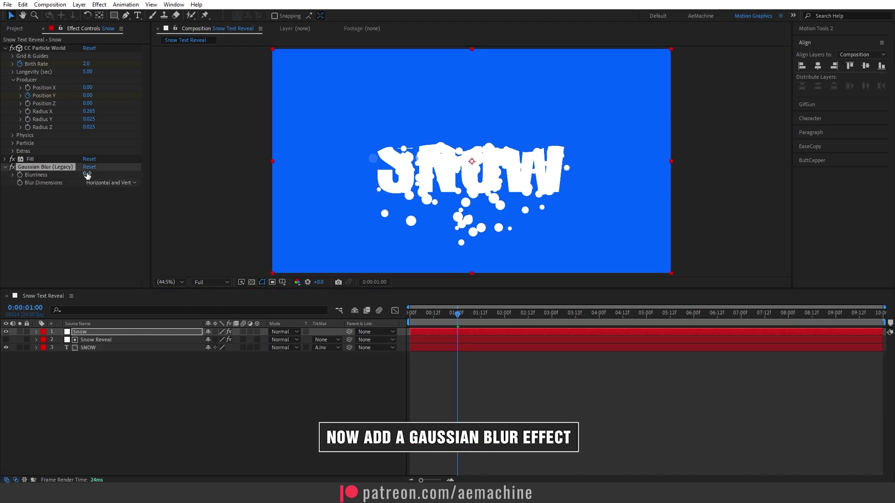
{"action": "left_click_drag", "start_coordinate": [87, 176], "coordinate": [90, 173]}
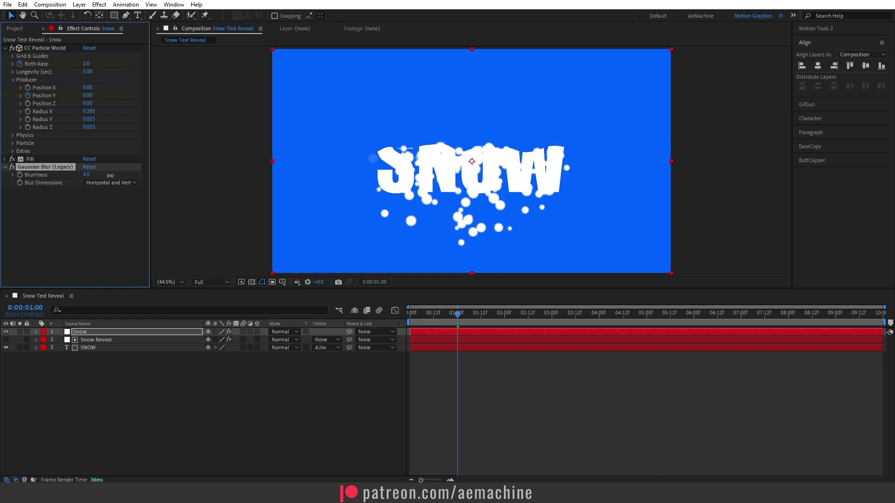
- Add a Simple Choker at -4.90 and two duplicates set to 6.90 and 8.70
{"action": "left_click", "coordinate": [104, 334]}
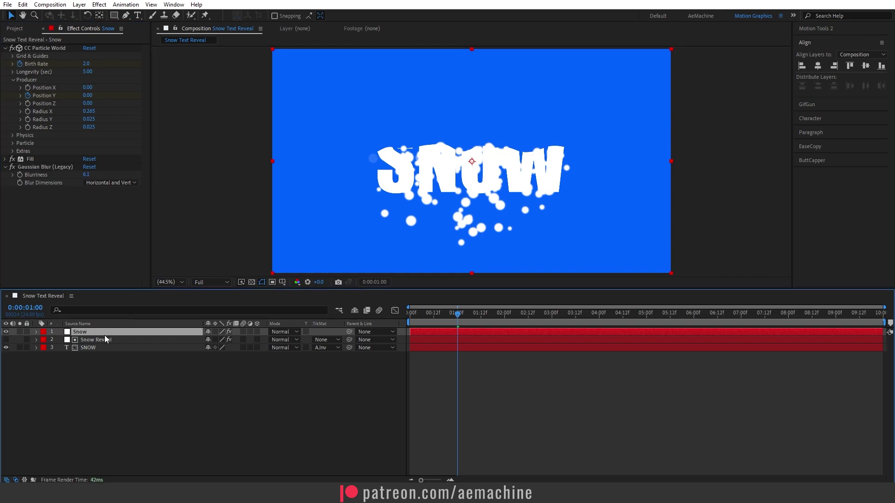
{"action": "key", "text": "ctrl+space"}
{"action": "type", "text": "si"}
{"action": "key", "text": "Return"}
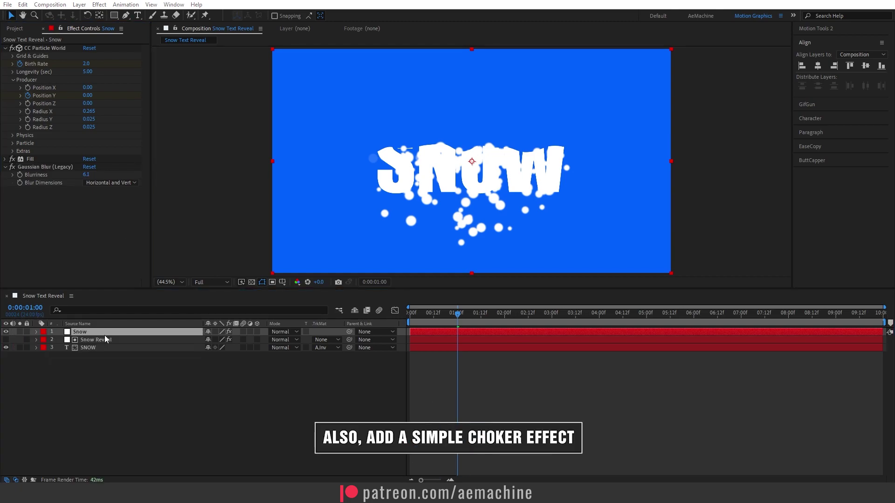
{"action": "mouse_move", "coordinate": [89, 207]}
{"action": "left_mouse_down"}
{"action": "mouse_move", "coordinate": [66, 209]}
{"action": "mouse_move", "coordinate": [165, 233]}
{"action": "mouse_move", "coordinate": [149, 235]}
{"action": "left_mouse_up"}
{"action": "key", "text": "ctrl+d"}
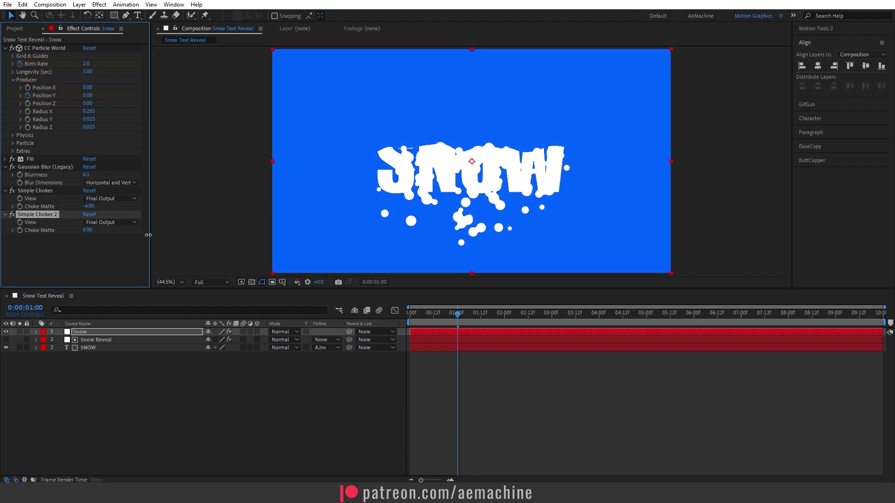
{"action": "key", "text": "ctrl+d"}
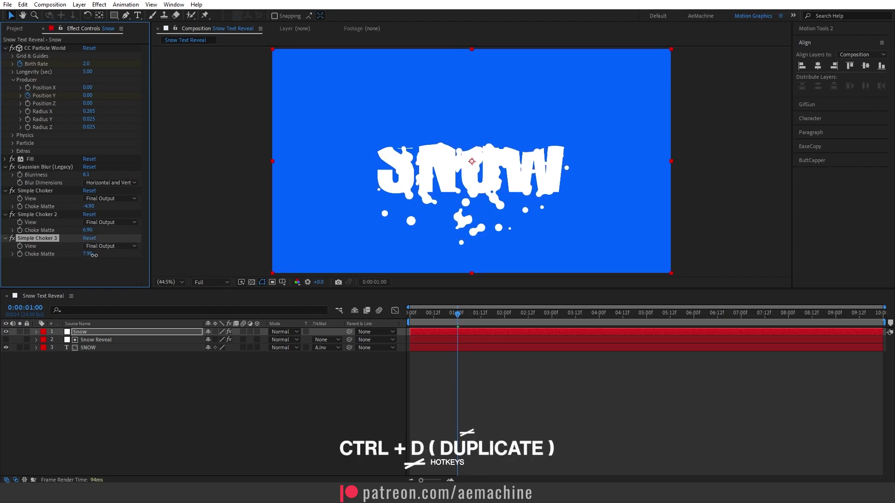
- Preview the liquid snow animation from near the start to 0:00:03:00
{"action": "left_click", "coordinate": [421, 321]}
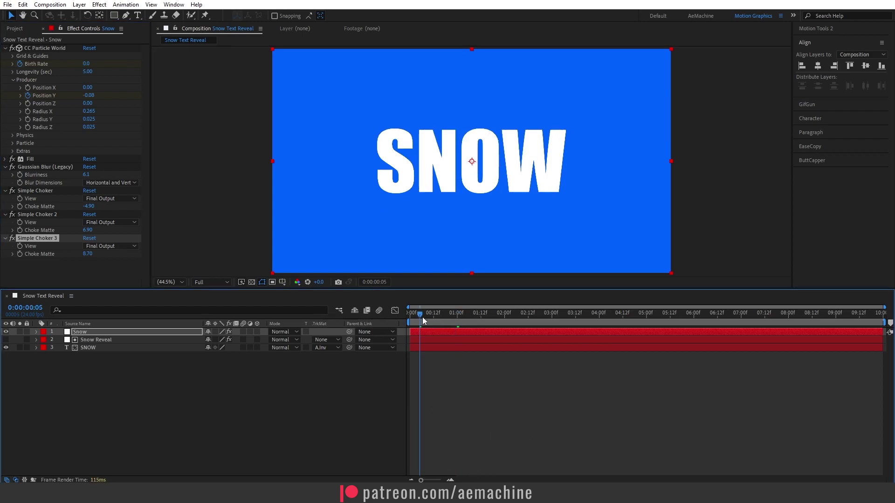
{"action": "key", "text": "space"}
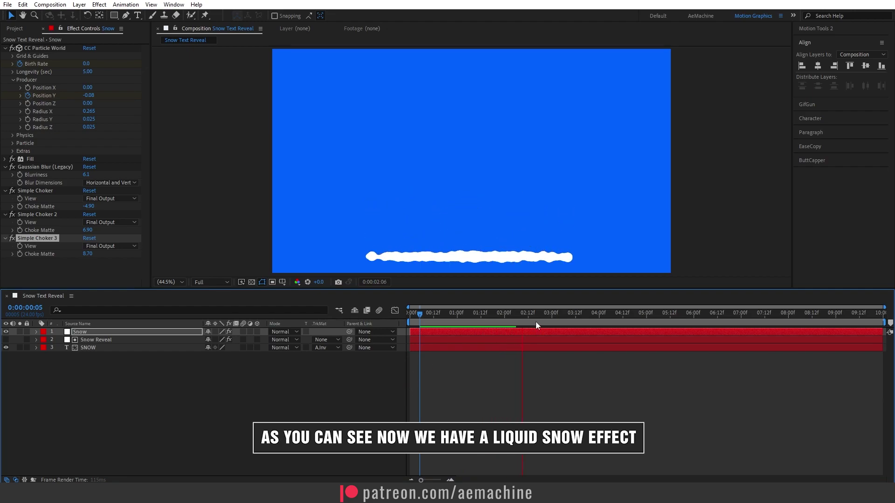
{"action": "left_click_drag", "start_coordinate": [536, 318], "coordinate": [552, 326]}
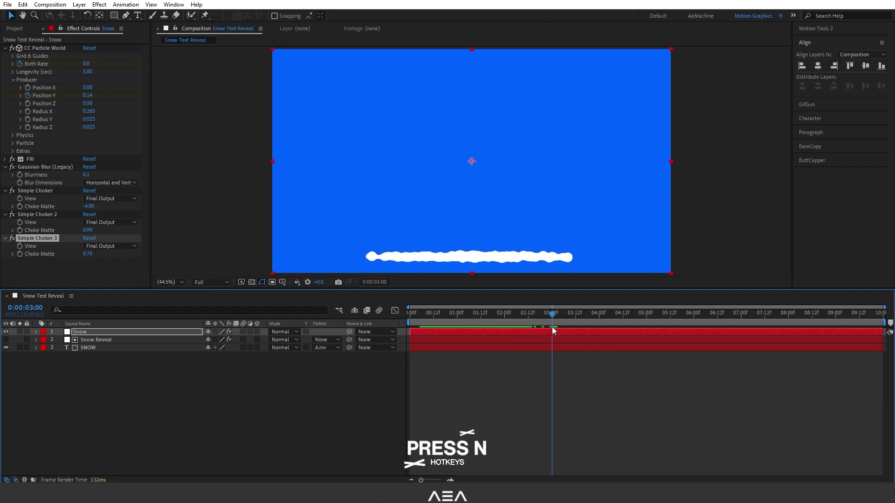
- Create a new white solid named Snow Fall
{"action": "right_click", "coordinate": [131, 385]}
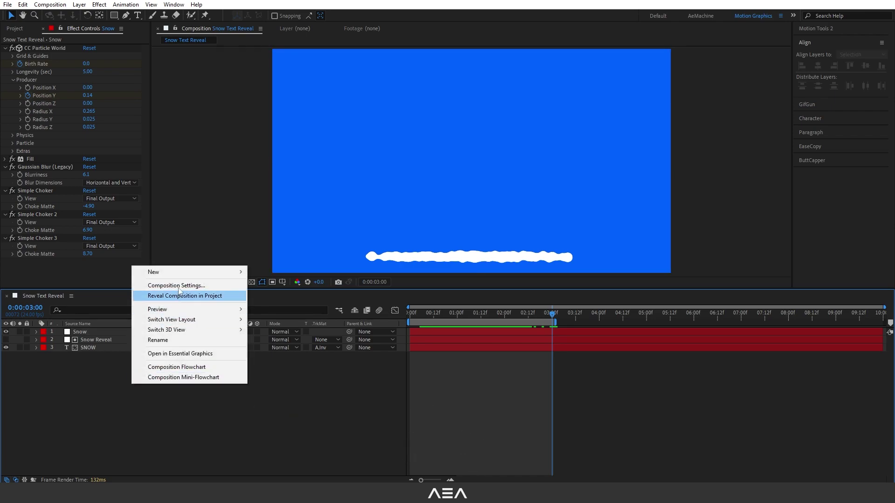
{"action": "mouse_move", "coordinate": [189, 272]}
{"action": "left_click", "coordinate": [284, 295]}
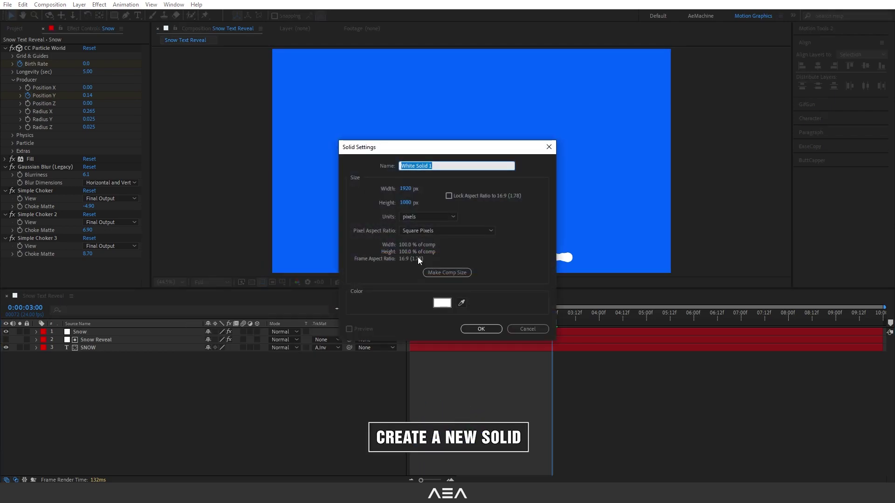
{"action": "type", "text": "Snow Fall"}
{"action": "key", "text": "Return"}
- Apply CC Snowfall to the Snow Fall solid and move it to the bottom of the stack
{"action": "key", "text": "ctrl+space"}
{"action": "type", "text": "cc sno"}
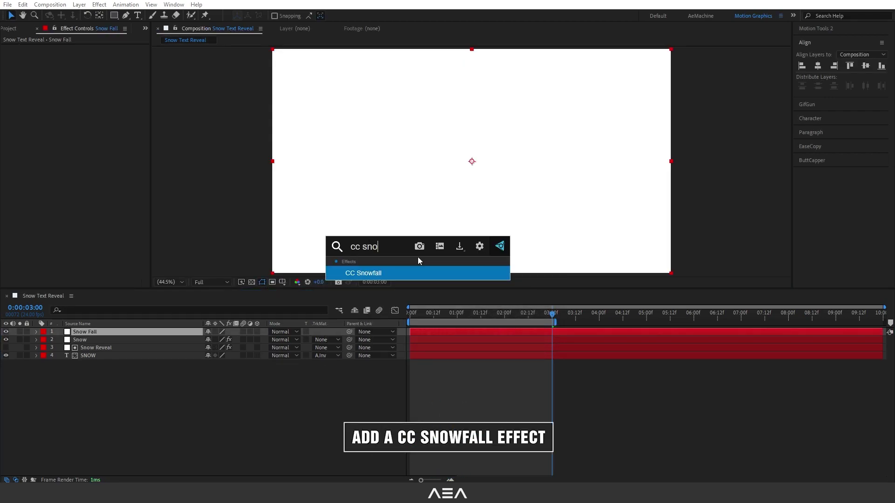
{"action": "type", "text": "w"}
{"action": "left_click", "coordinate": [424, 273]}
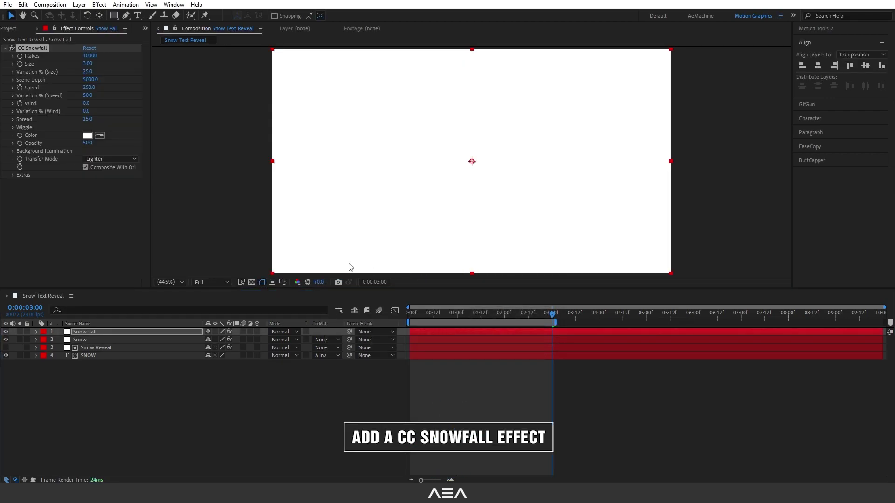
{"action": "left_click_drag", "start_coordinate": [429, 315], "coordinate": [445, 319]}
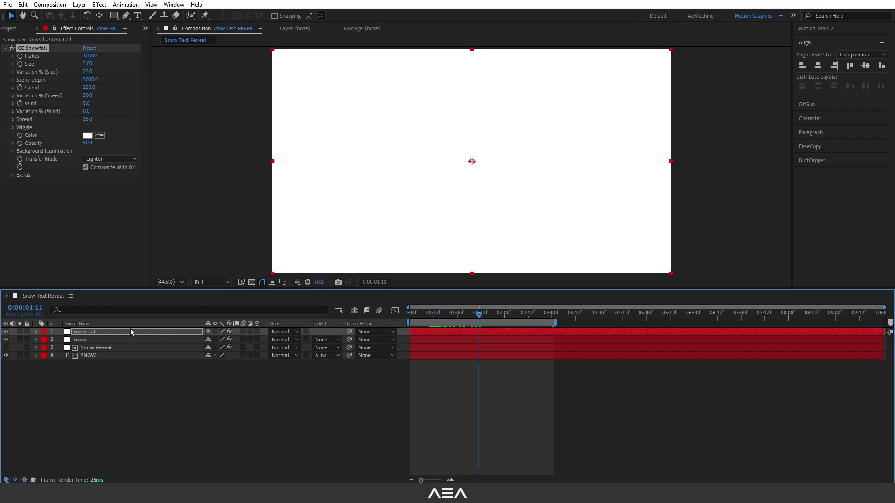
{"action": "left_click_drag", "start_coordinate": [131, 332], "coordinate": [97, 385]}
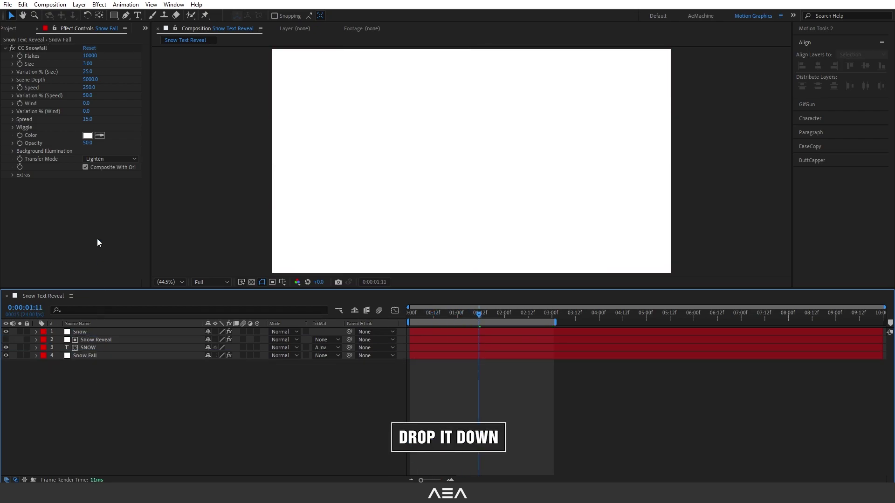
- Turn off Composite With Original and set CC Snowfall Size 6.35 and Wind 168.0, then preview
{"action": "left_click", "coordinate": [102, 169]}
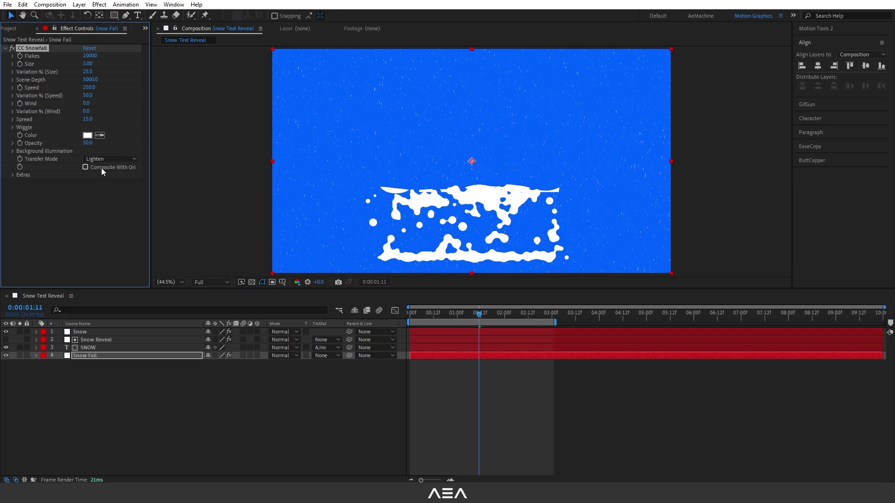
{"action": "left_click", "coordinate": [99, 356]}
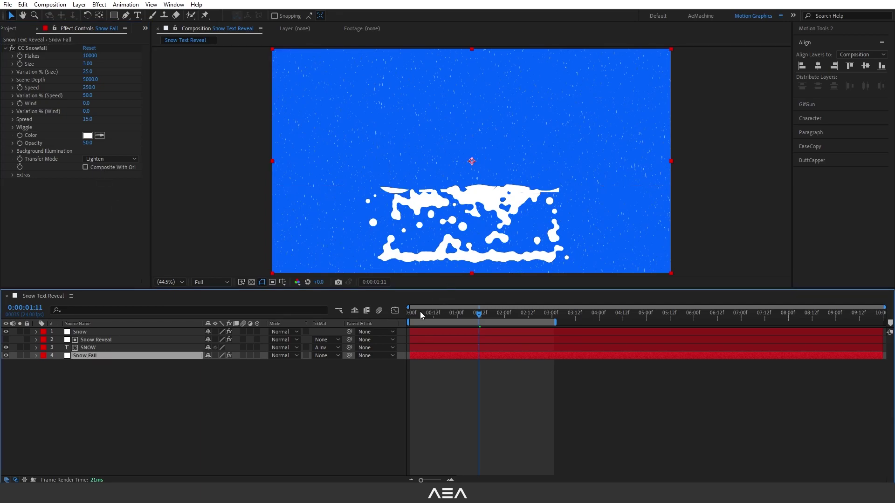
{"action": "left_click_drag", "start_coordinate": [421, 312], "coordinate": [493, 313]}
{"action": "left_click_drag", "start_coordinate": [88, 64], "coordinate": [257, 78]}
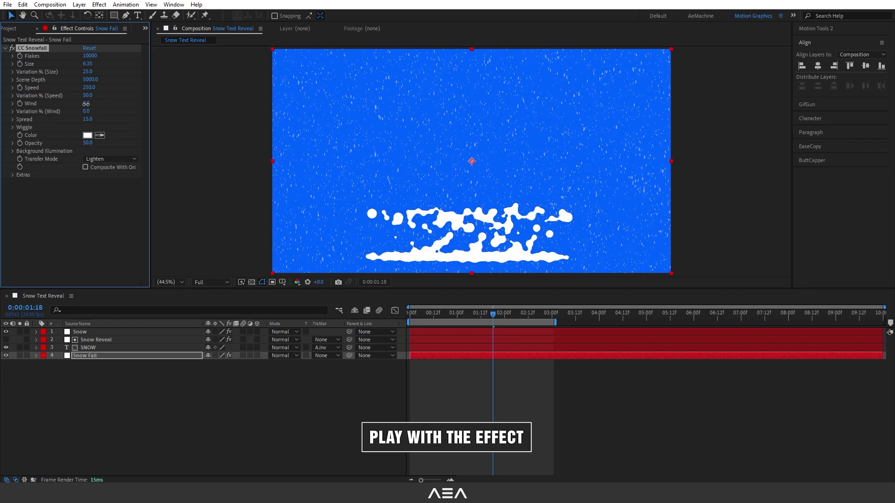
{"action": "left_click_drag", "start_coordinate": [85, 104], "coordinate": [165, 105]}
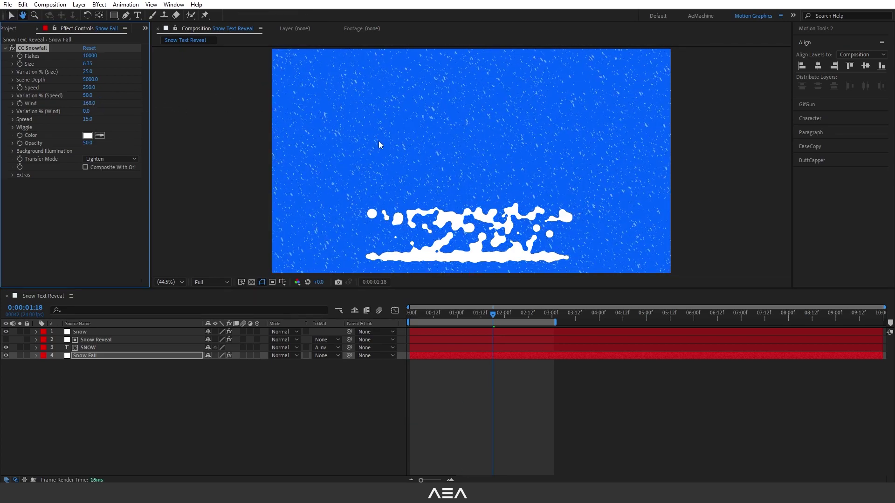
{"action": "key", "text": "space"}
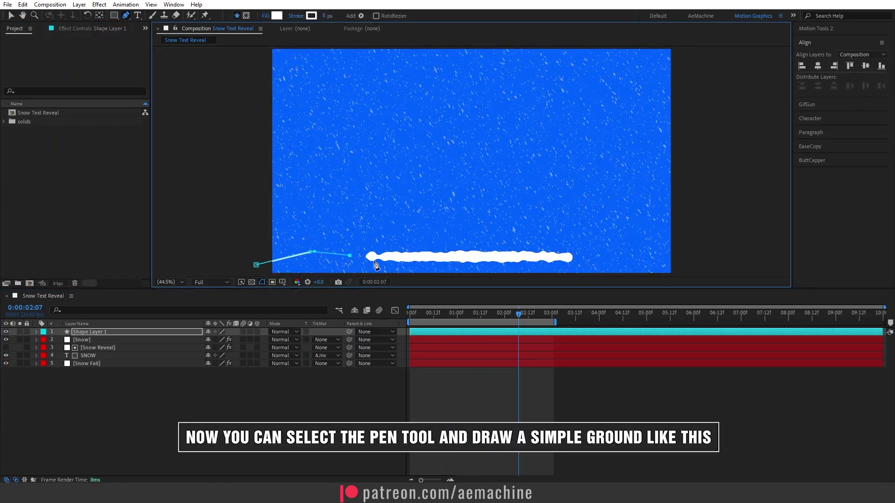
- Pen a closed white ground shape along the bottom, extending past the right frame edge
{"action": "left_click", "coordinate": [487, 260]}
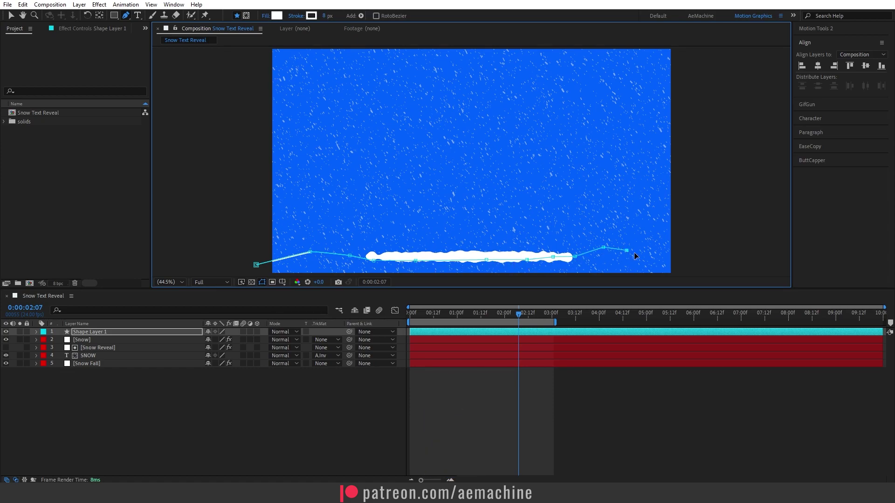
{"action": "left_click", "coordinate": [687, 264]}
{"action": "scroll", "coordinate": [687, 266], "scroll_direction": "down", "scroll_amount": 1}
{"action": "left_click", "coordinate": [691, 263]}
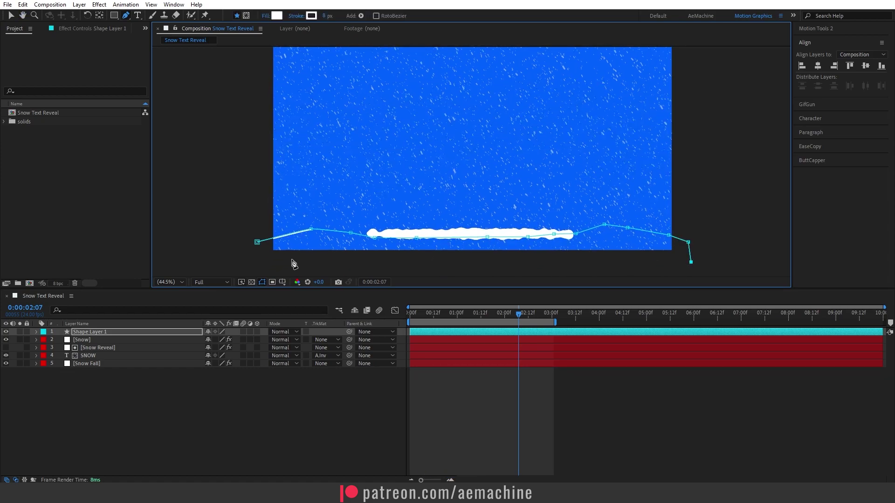
{"action": "left_click", "coordinate": [257, 243]}
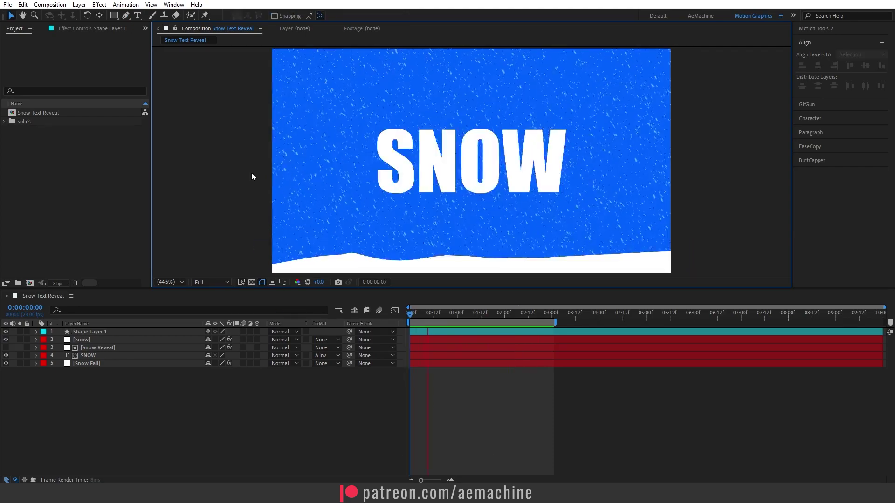